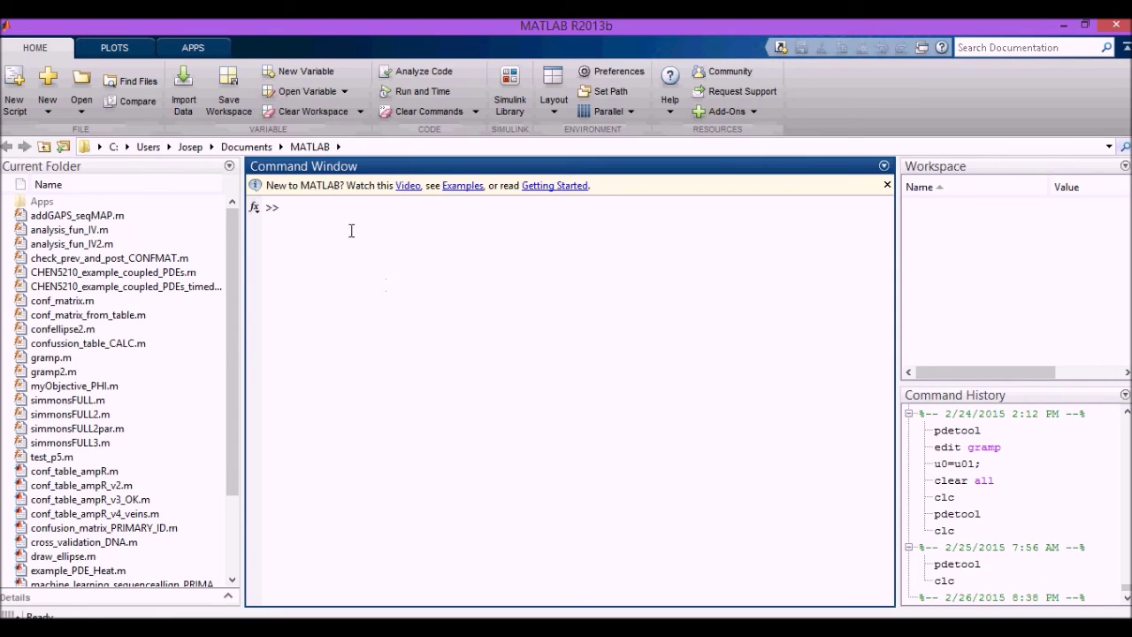
# - Expand the APPS tab gallery to list every app, including the PDE app
pyautogui.click(198, 50)
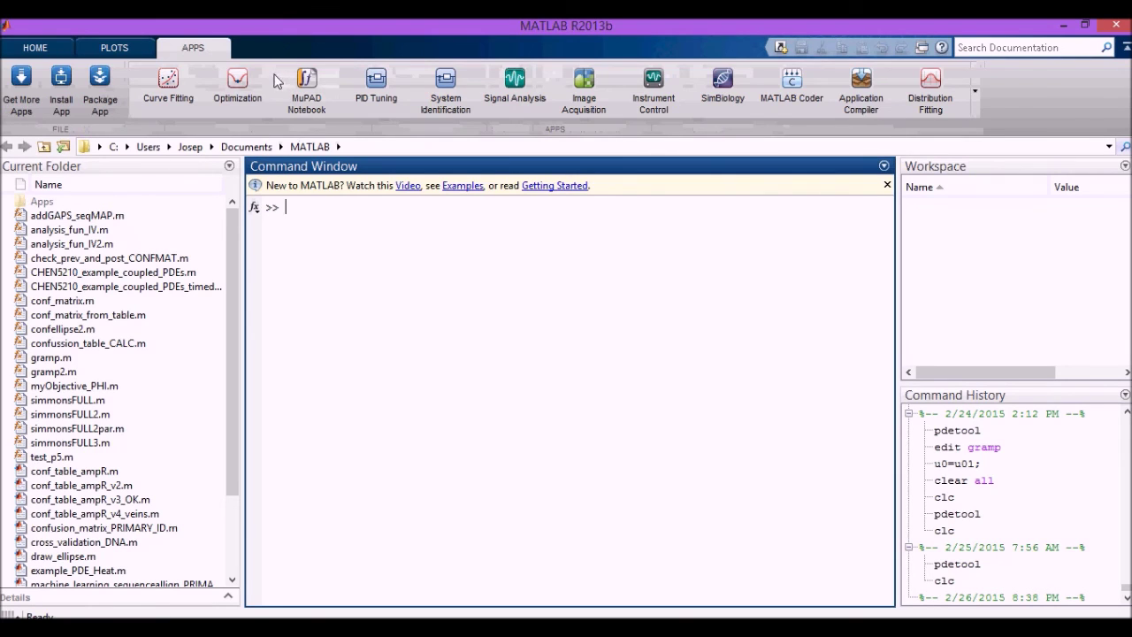
pyautogui.click(976, 91)
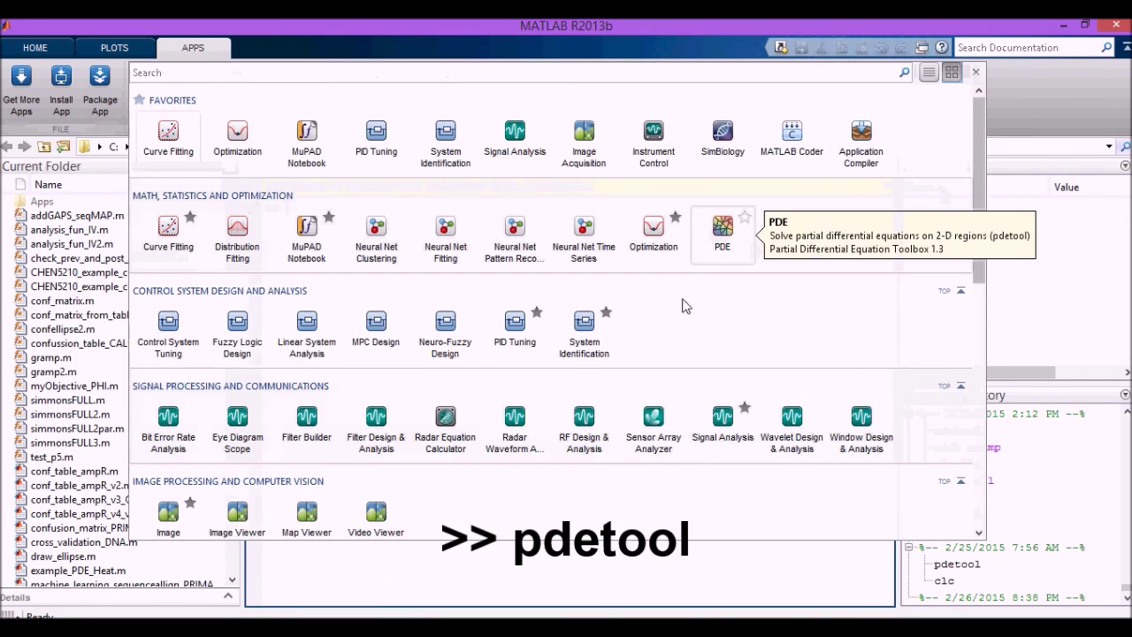
# - Launch pdetool from the Command Window, maximize it, and set the application to Generic System
pyautogui.click(636, 575)
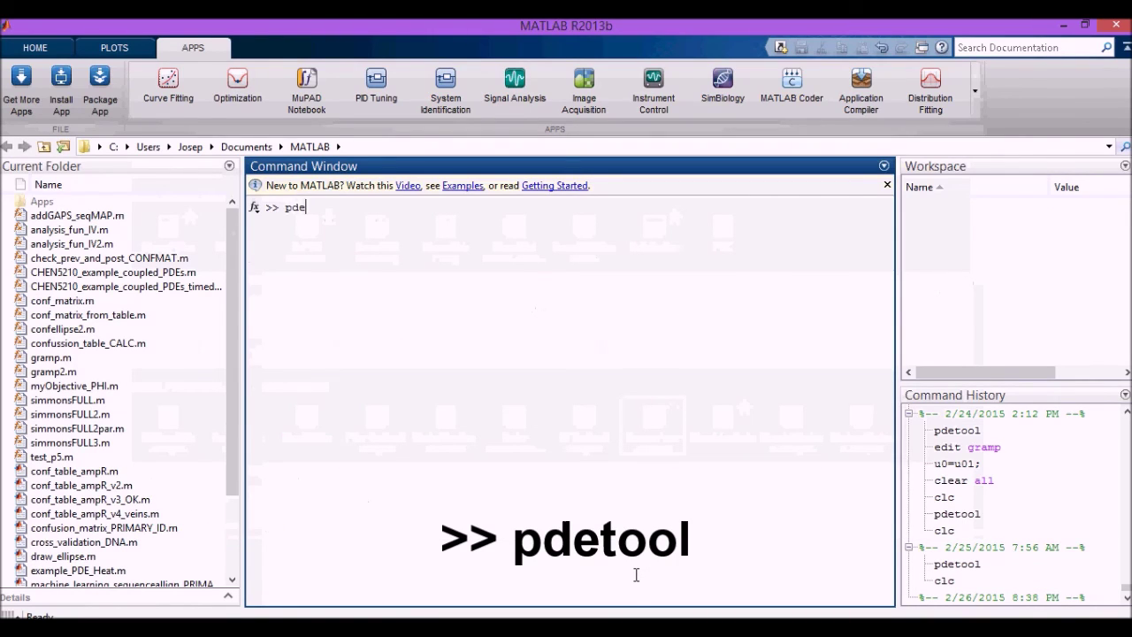
pyautogui.press('Return')
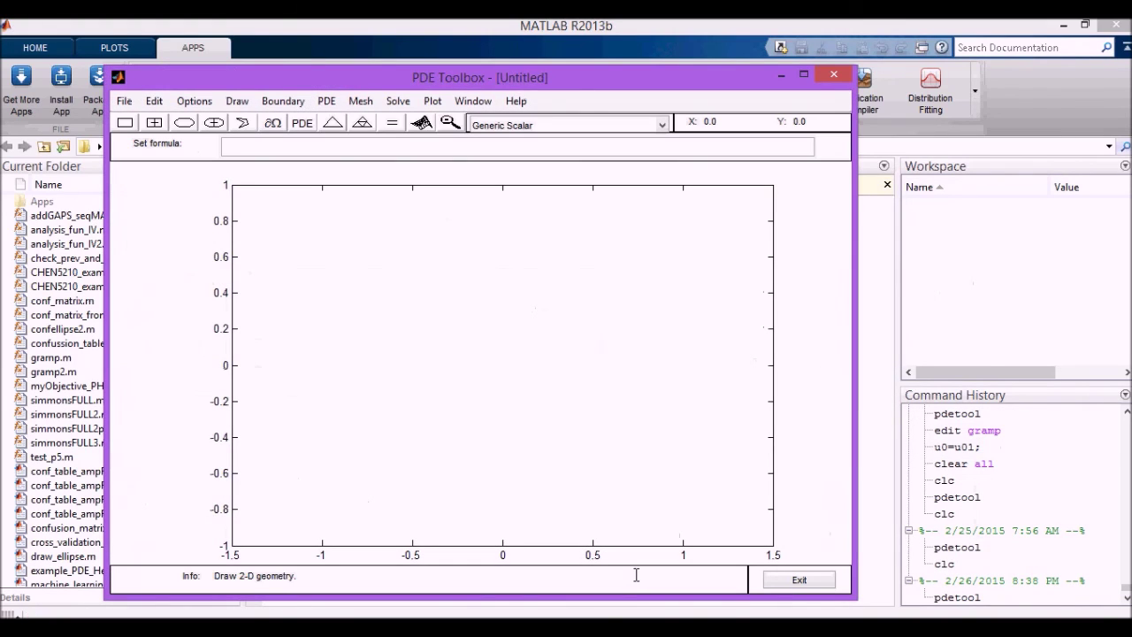
pyautogui.doubleClick(651, 80)
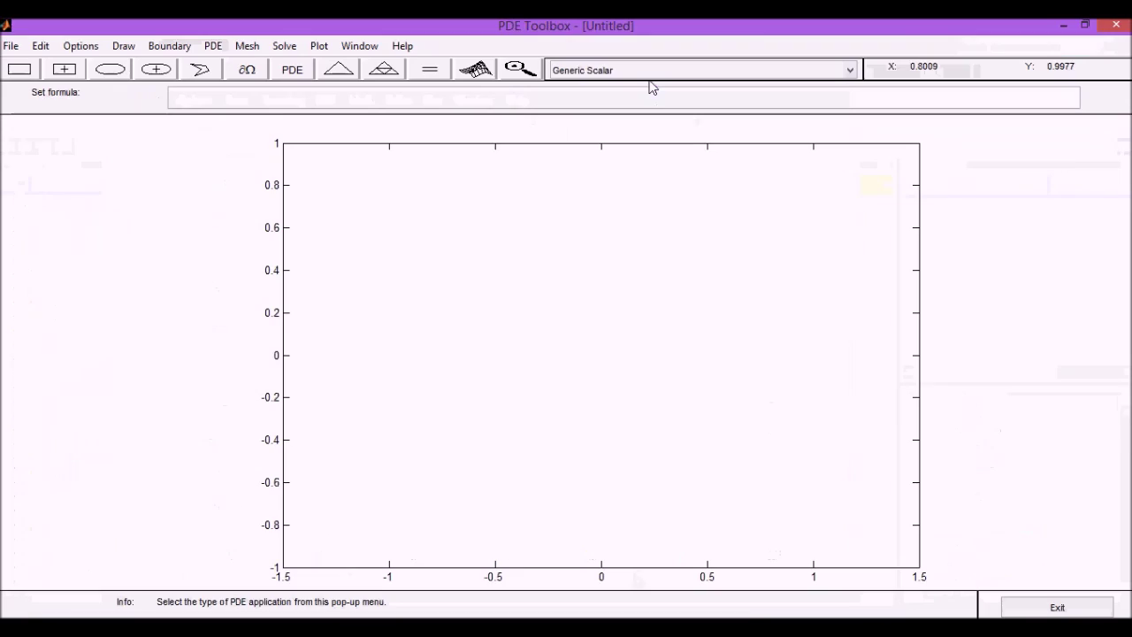
pyautogui.click(853, 73)
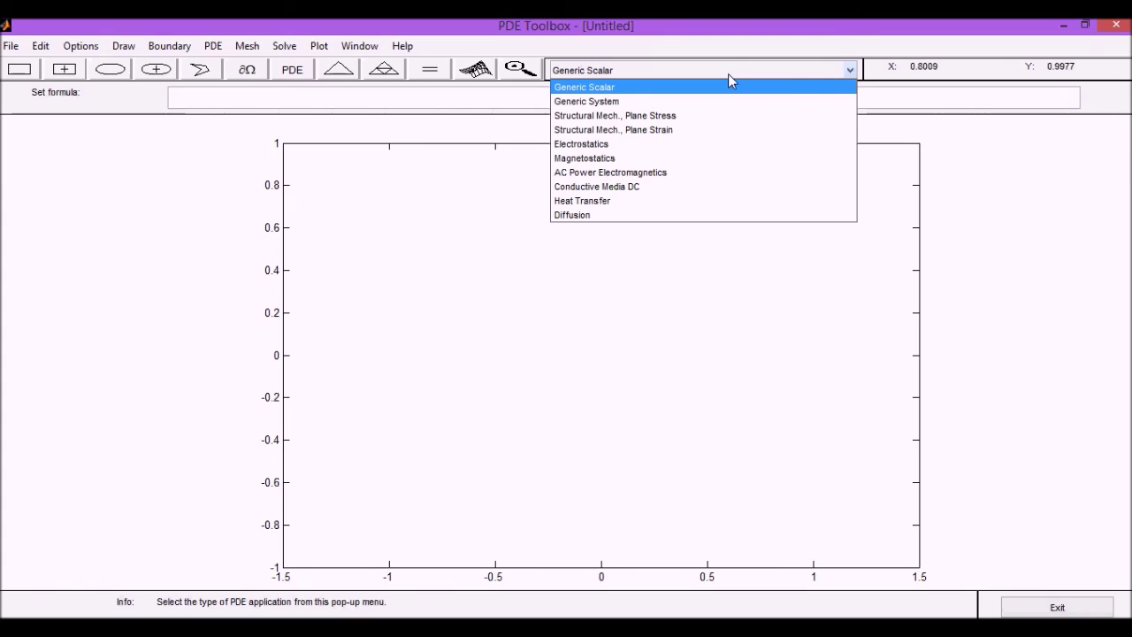
pyautogui.click(648, 106)
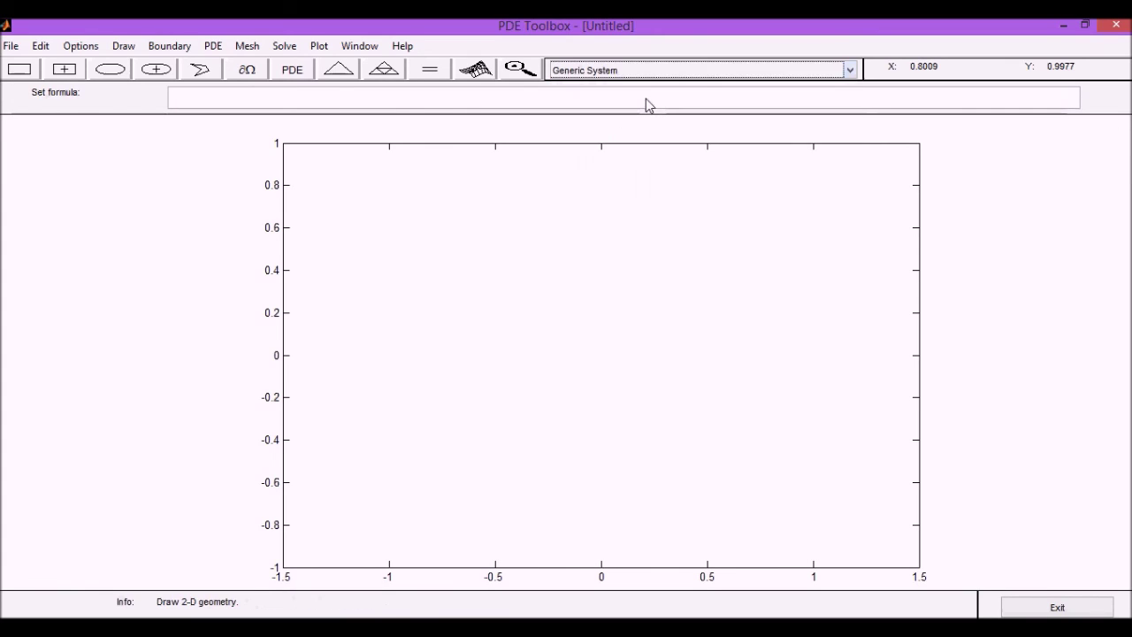
pyautogui.click(294, 70)
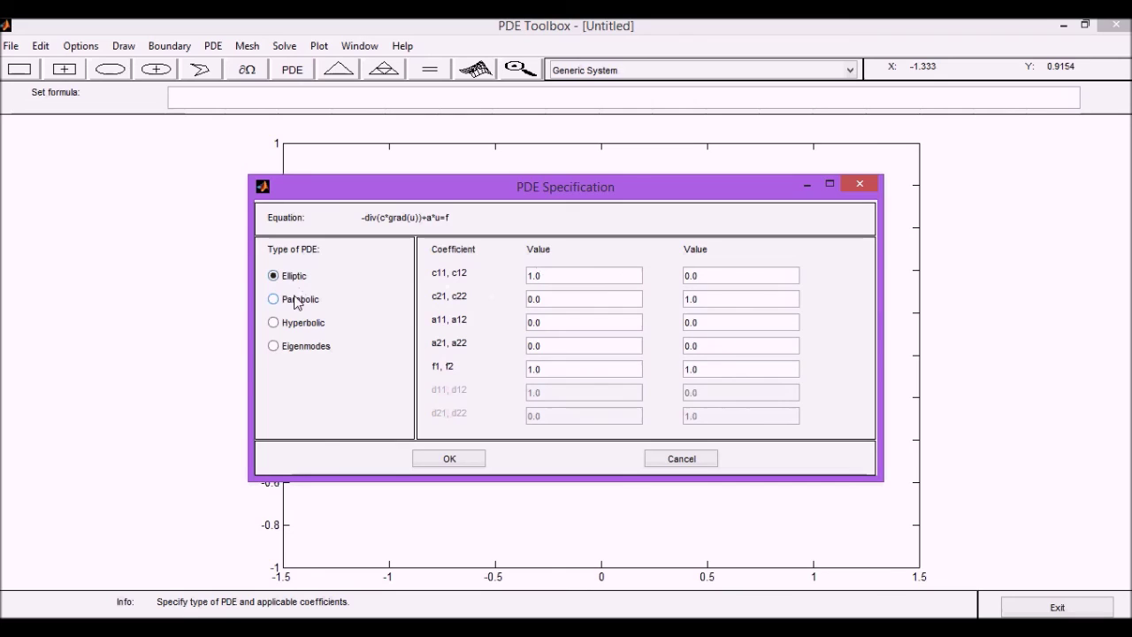
pyautogui.moveTo(581, 187); pyautogui.dragTo(582, 167)
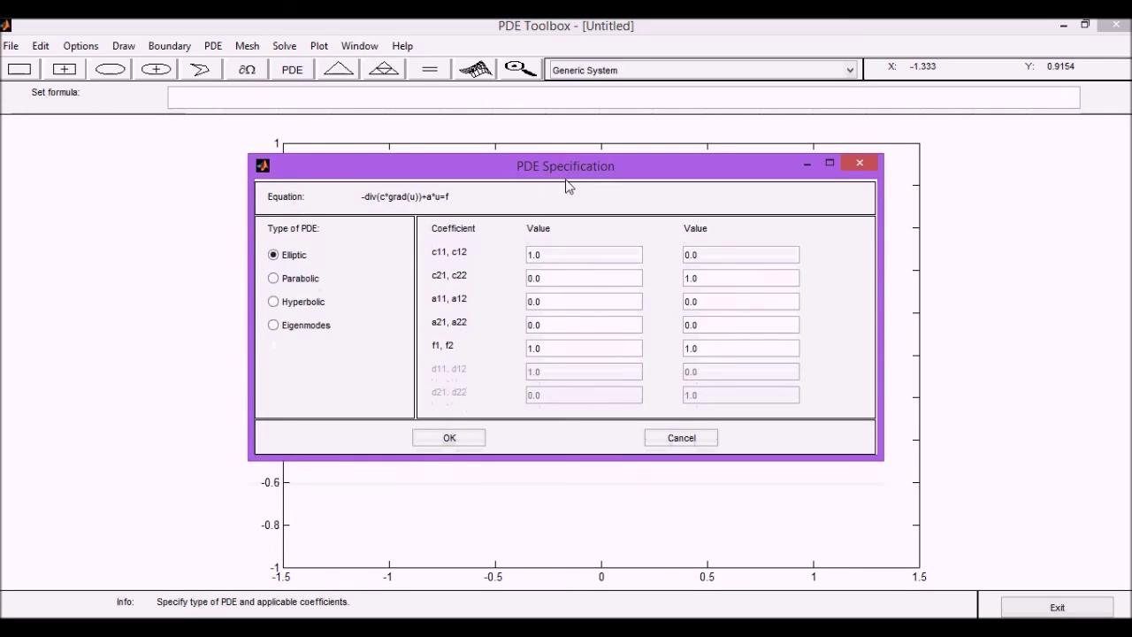
pyautogui.click(284, 280)
pyautogui.click(274, 325)
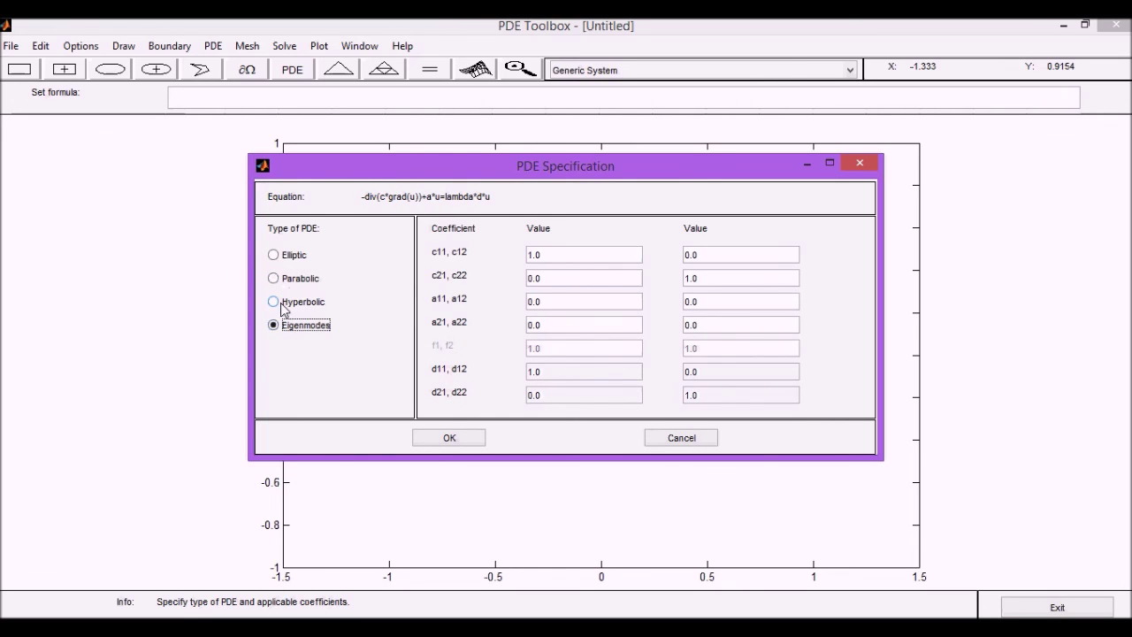
pyautogui.click(284, 305)
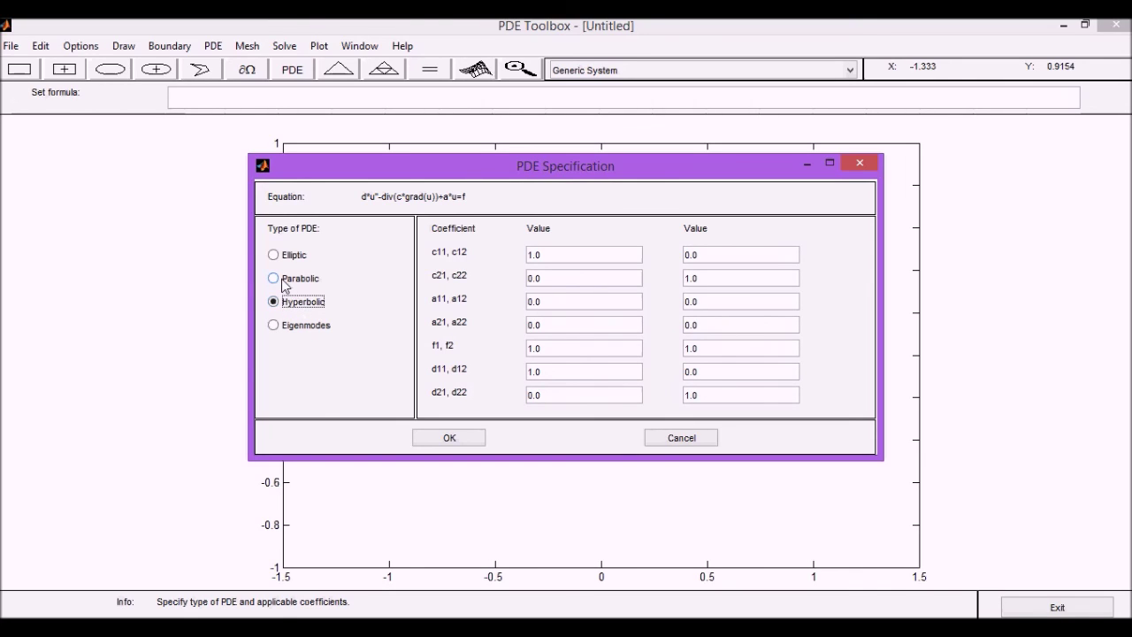
pyautogui.click(285, 282)
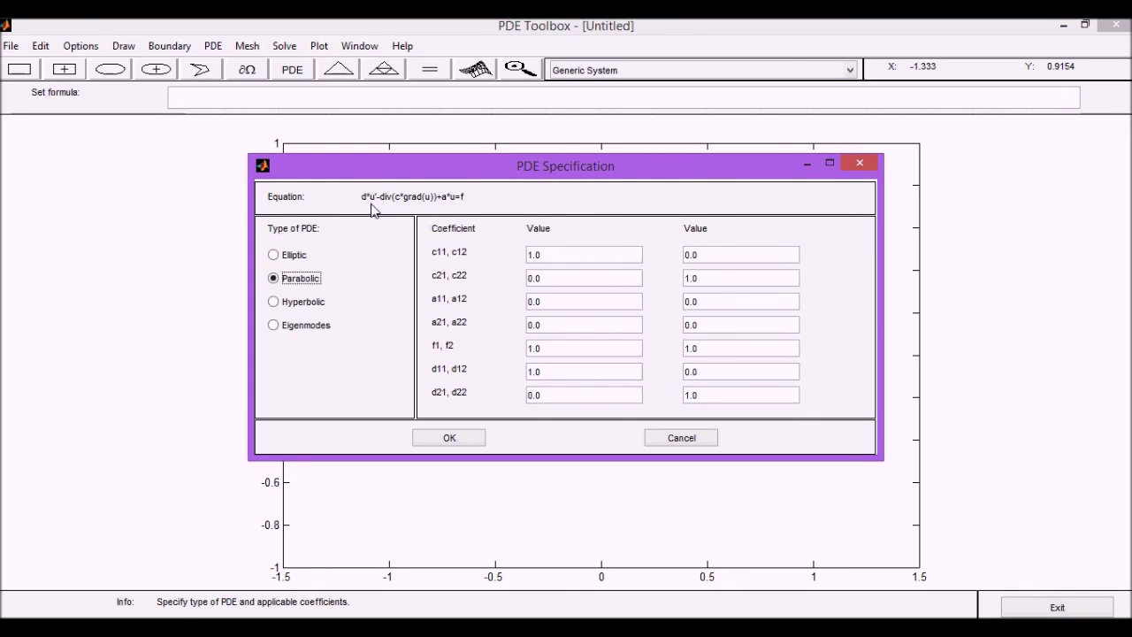
pyautogui.click(274, 256)
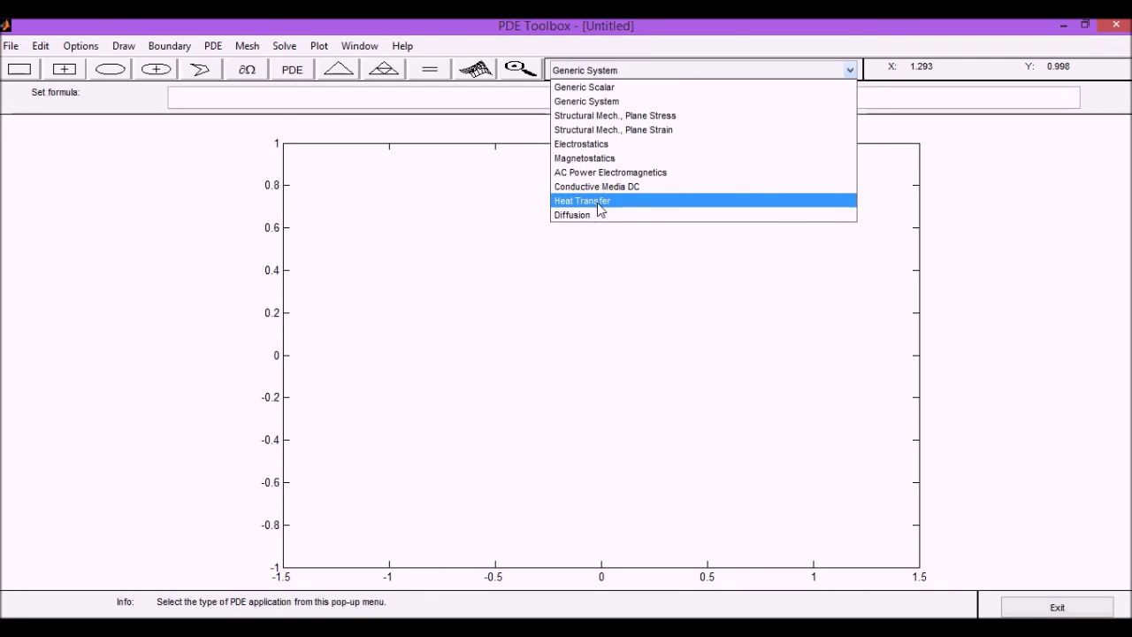
# - Switch the application to Heat Transfer and review its default PDE coefficients without changing them
pyautogui.click(598, 202)
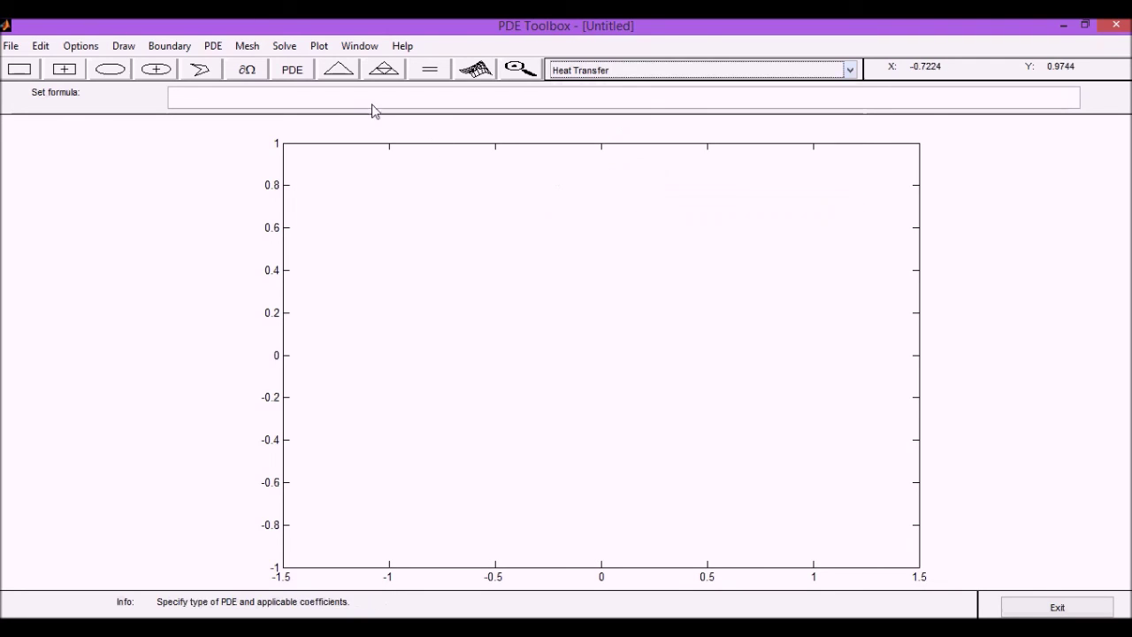
pyautogui.click(293, 70)
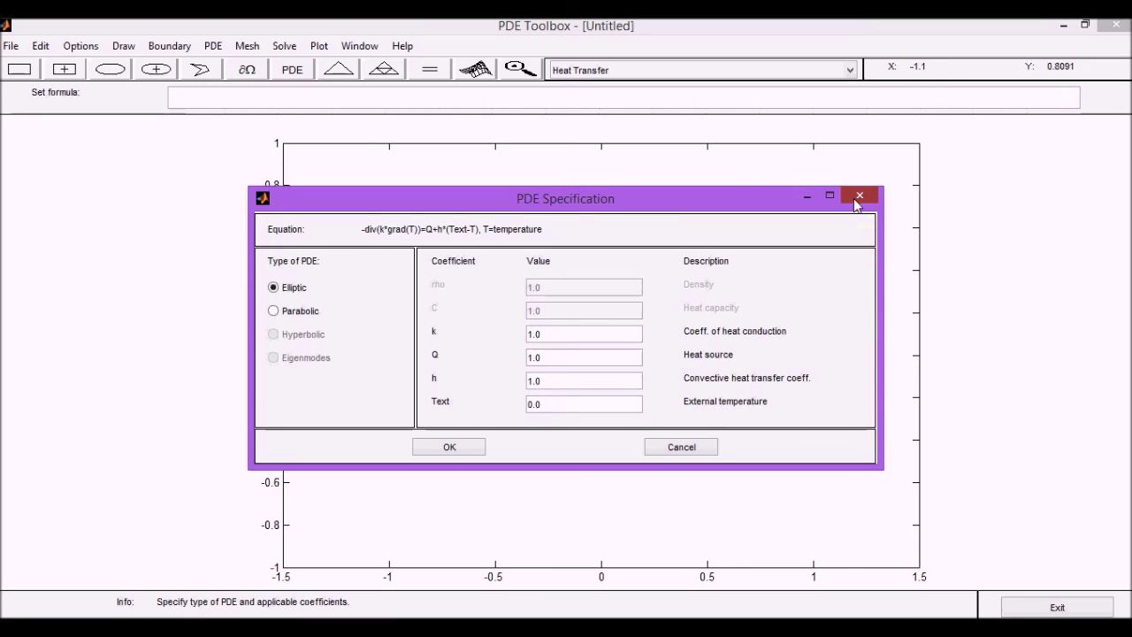
pyautogui.click(858, 197)
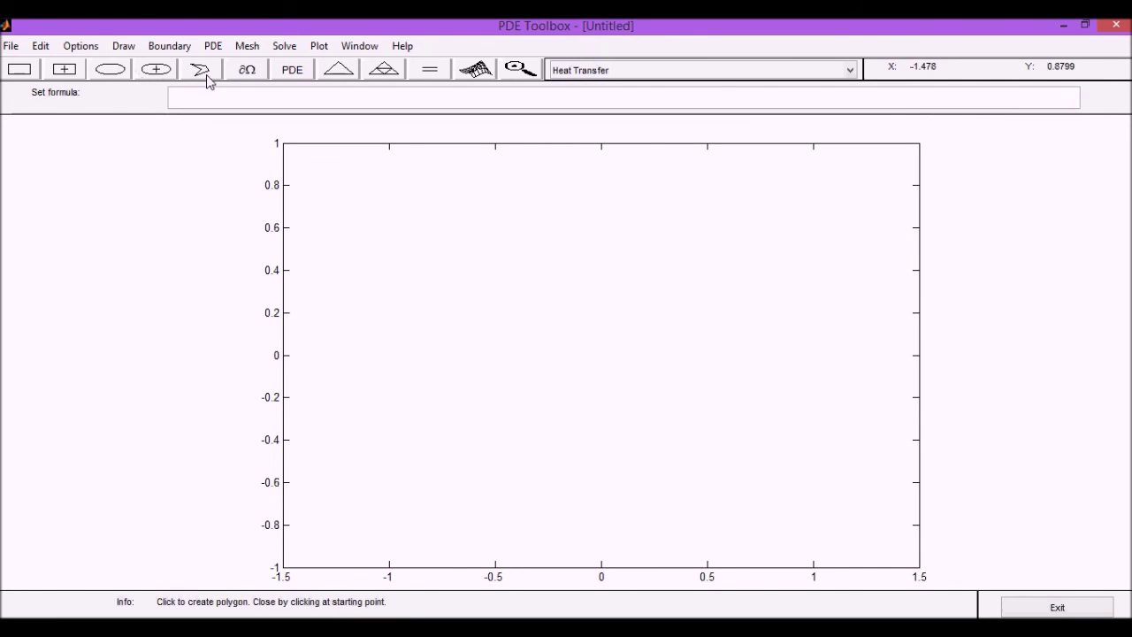
# - Draw rectangle R1 across the middle of the axes
pyautogui.click(21, 71)
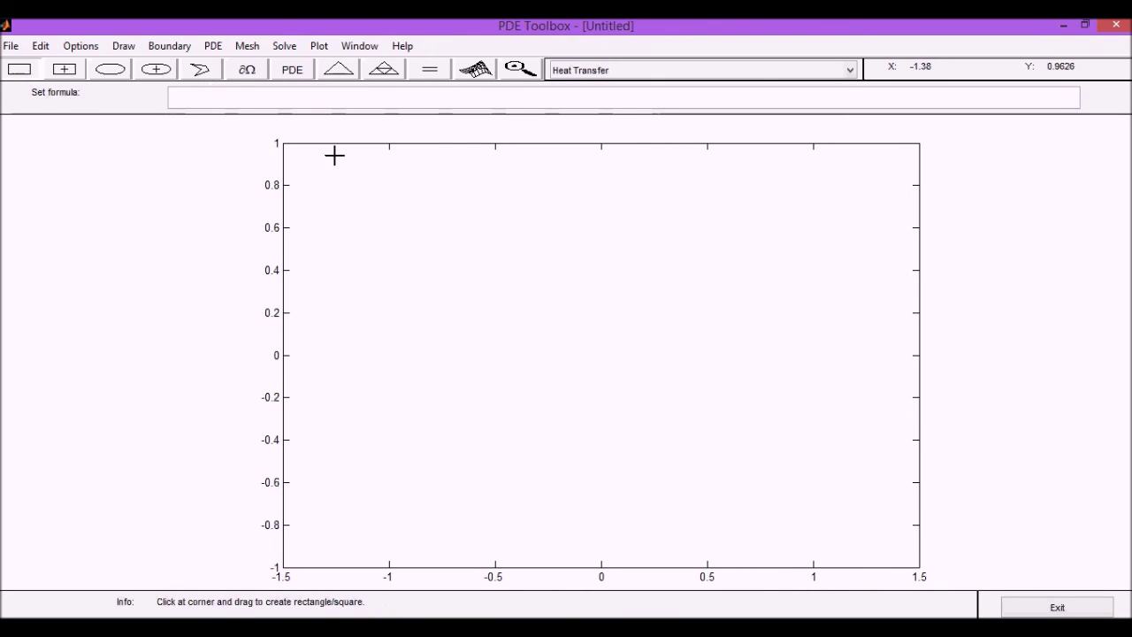
pyautogui.moveTo(399, 229); pyautogui.dragTo(820, 486)
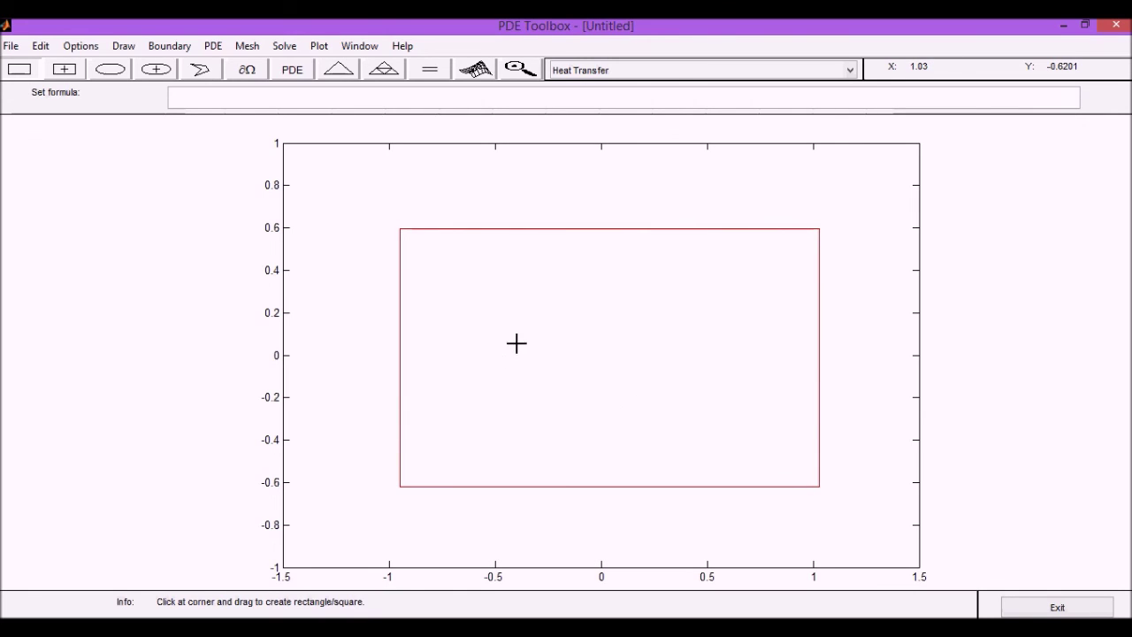
pyautogui.doubleClick(531, 317)
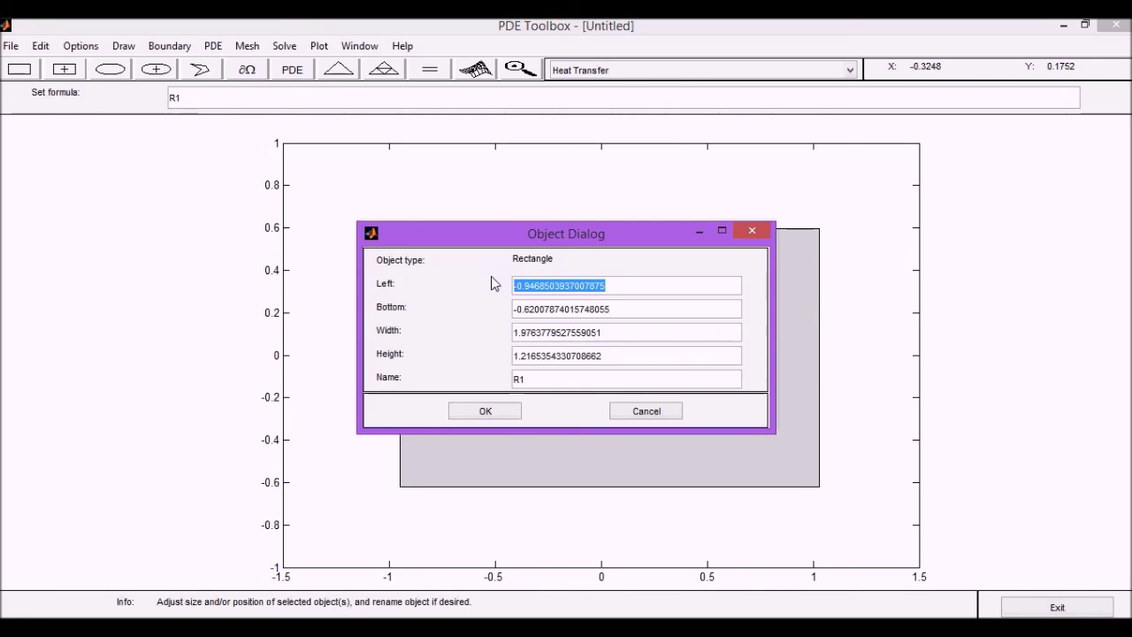
# - Set R1 to left -0.5, bottom -0.5, width 2 and height 1
pyautogui.write('-0.5')
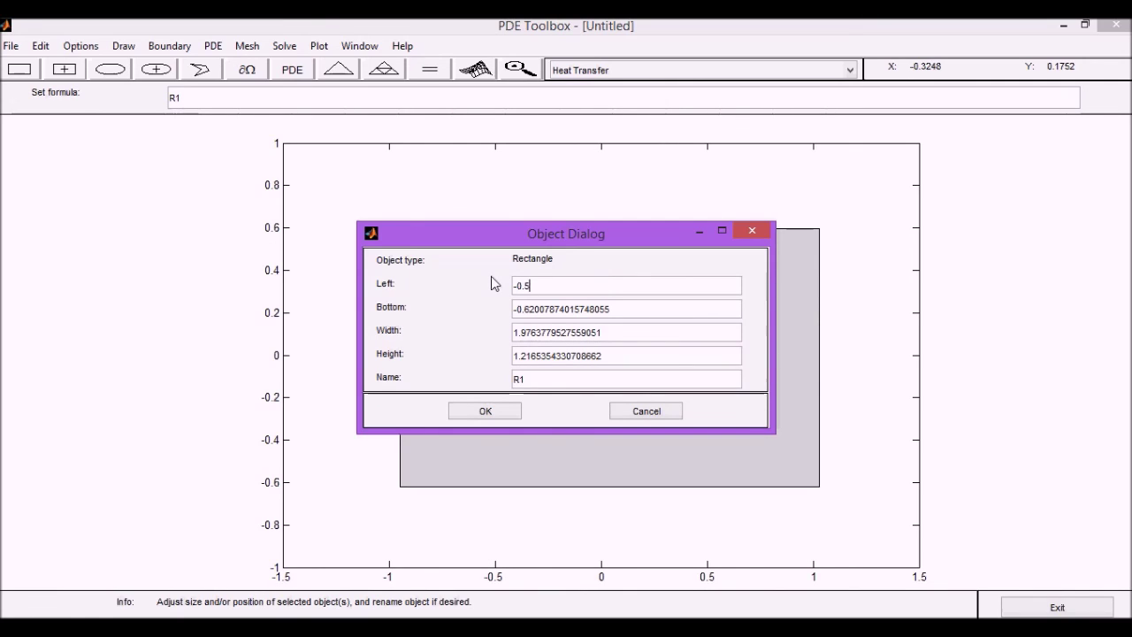
pyautogui.moveTo(624, 314); pyautogui.dragTo(459, 314)
pyautogui.write('-0.5')
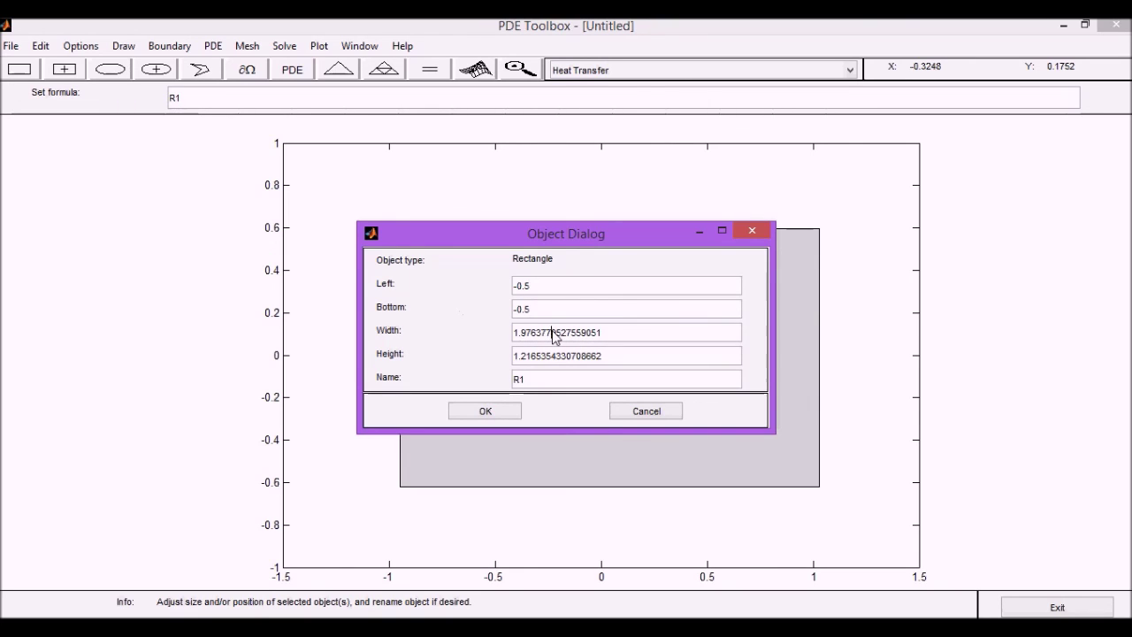
pyautogui.doubleClick(554, 333)
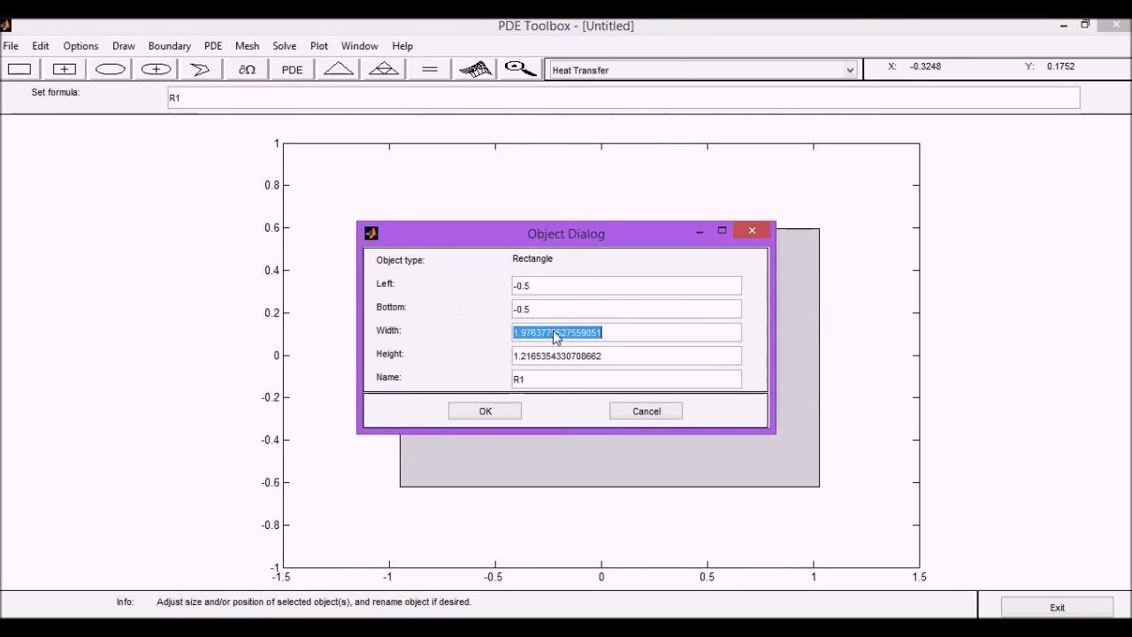
pyautogui.write('2')
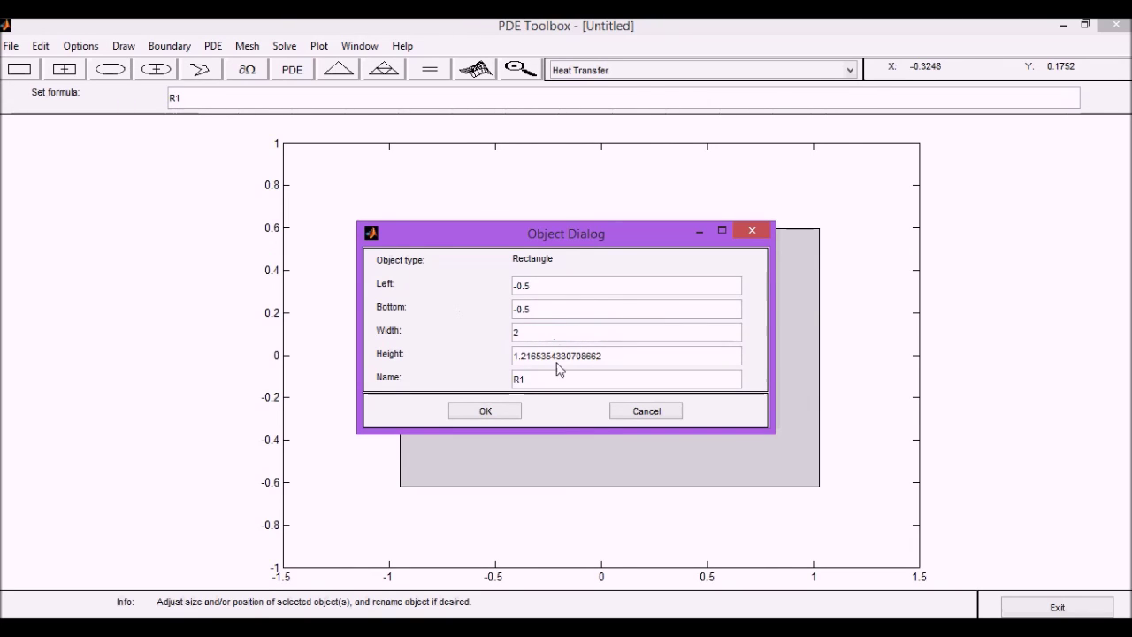
pyautogui.doubleClick(559, 358)
pyautogui.write('1')
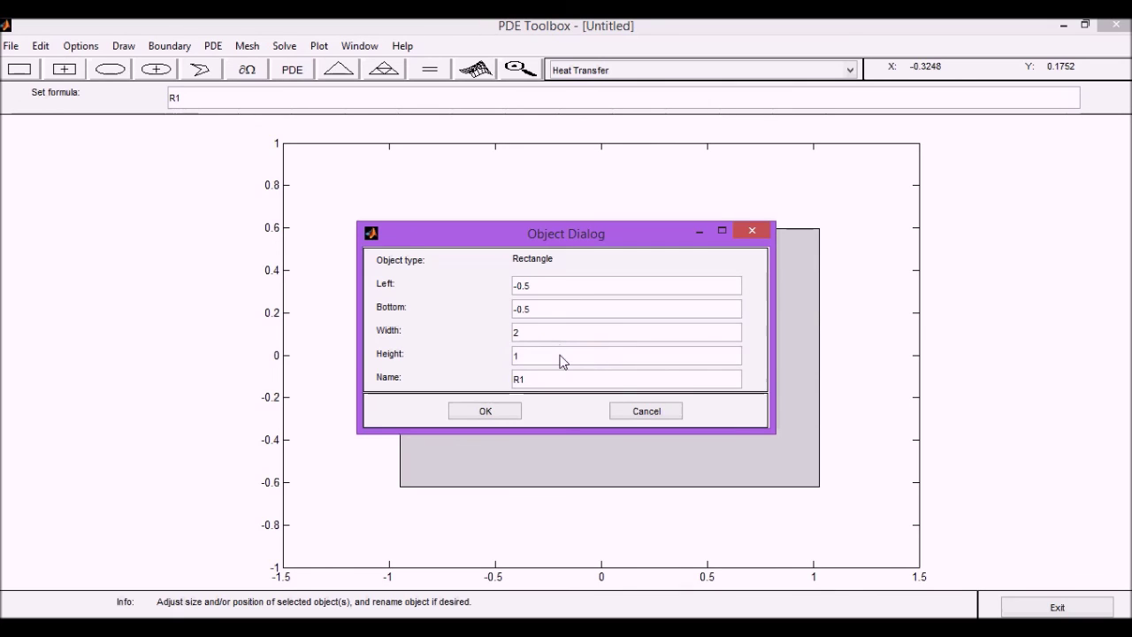
pyautogui.click(487, 421)
pyautogui.click(487, 420)
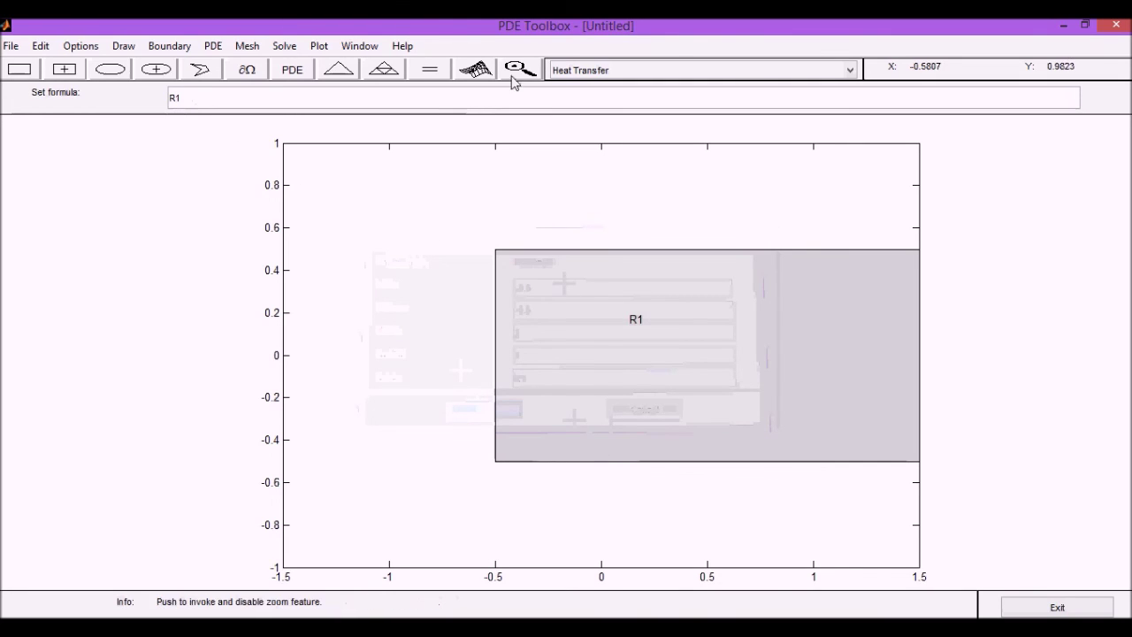
pyautogui.click(320, 46)
# - Turn the background grid on and then back off
pyautogui.click(327, 51)
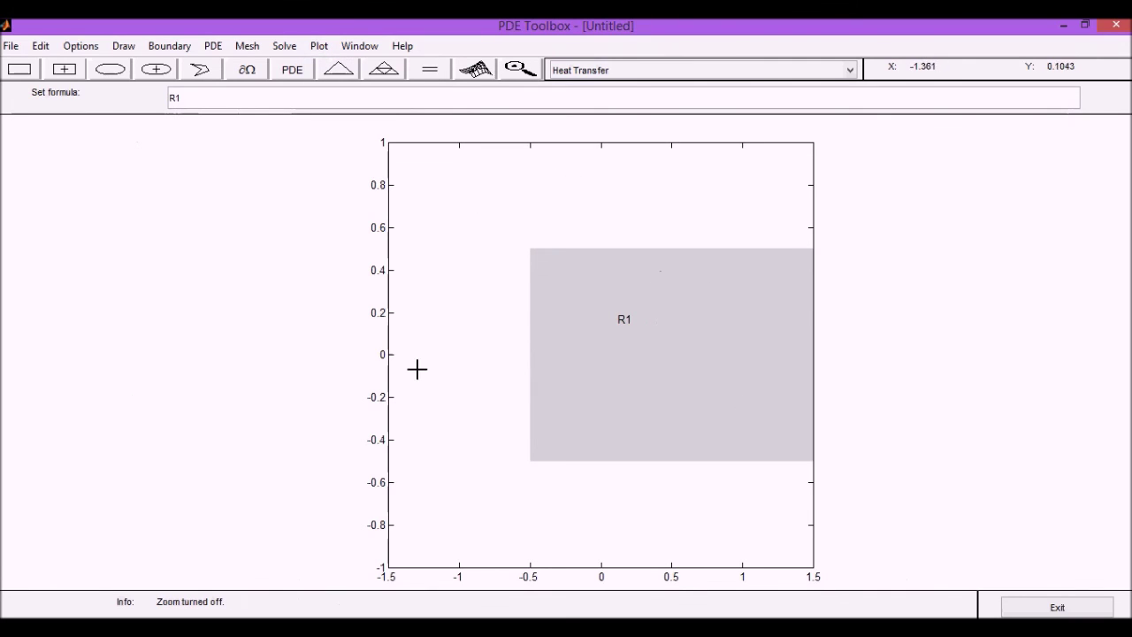
pyautogui.click(41, 46)
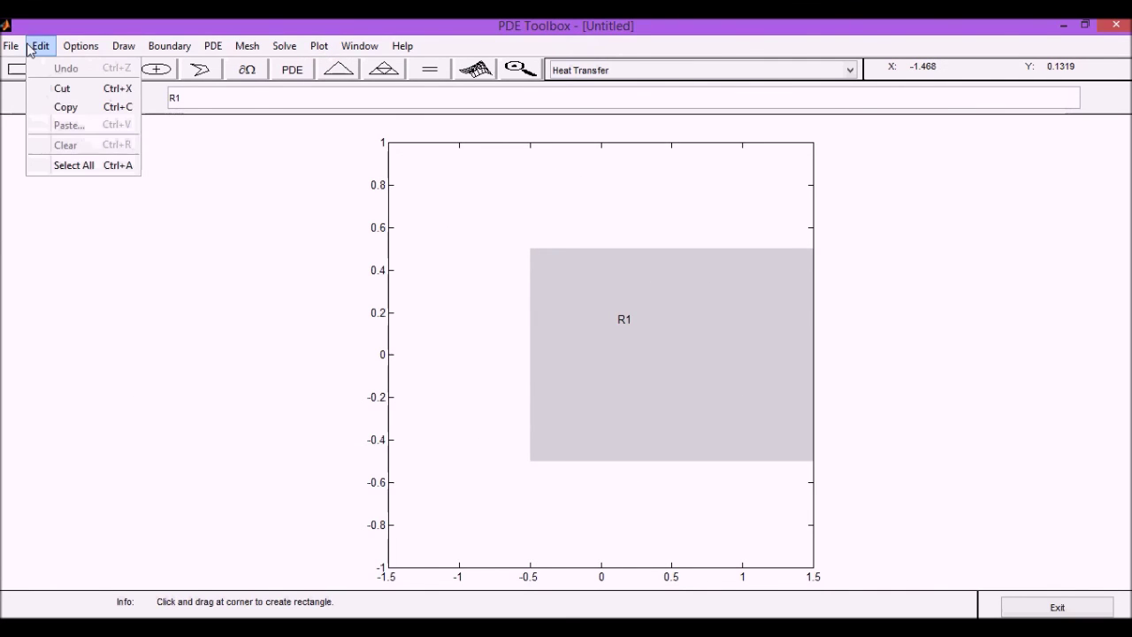
pyautogui.moveTo(69, 50)
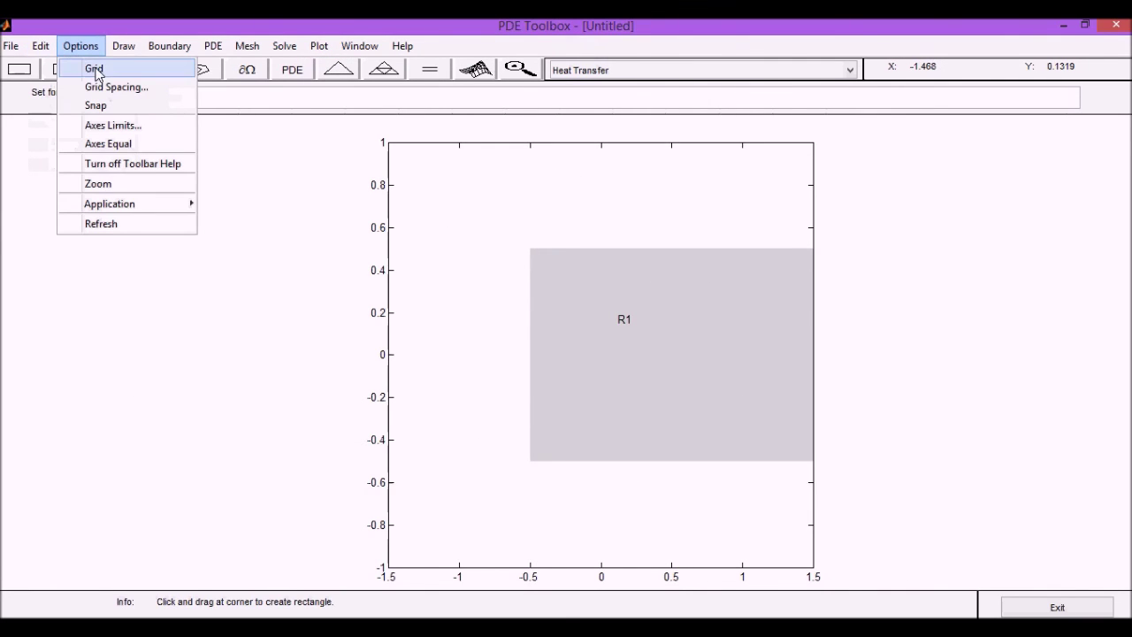
pyautogui.click(94, 69)
pyautogui.click(78, 45)
pyautogui.click(93, 69)
pyautogui.click(80, 45)
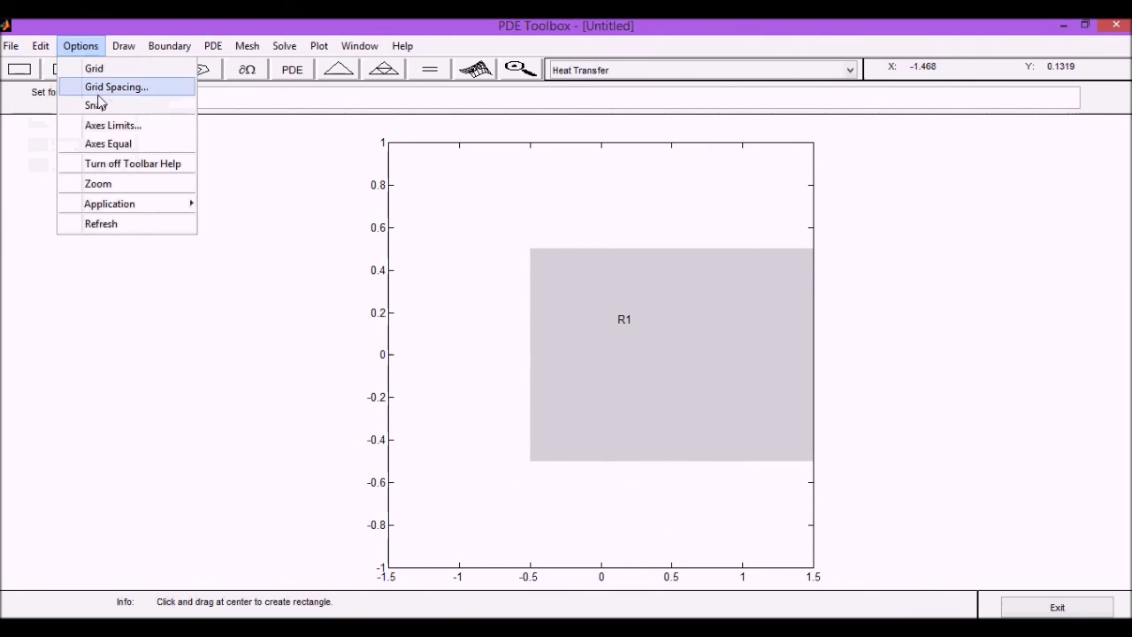
# - Try an x upper limit of 2.5, then apply automatic limits on both axes
pyautogui.click(117, 126)
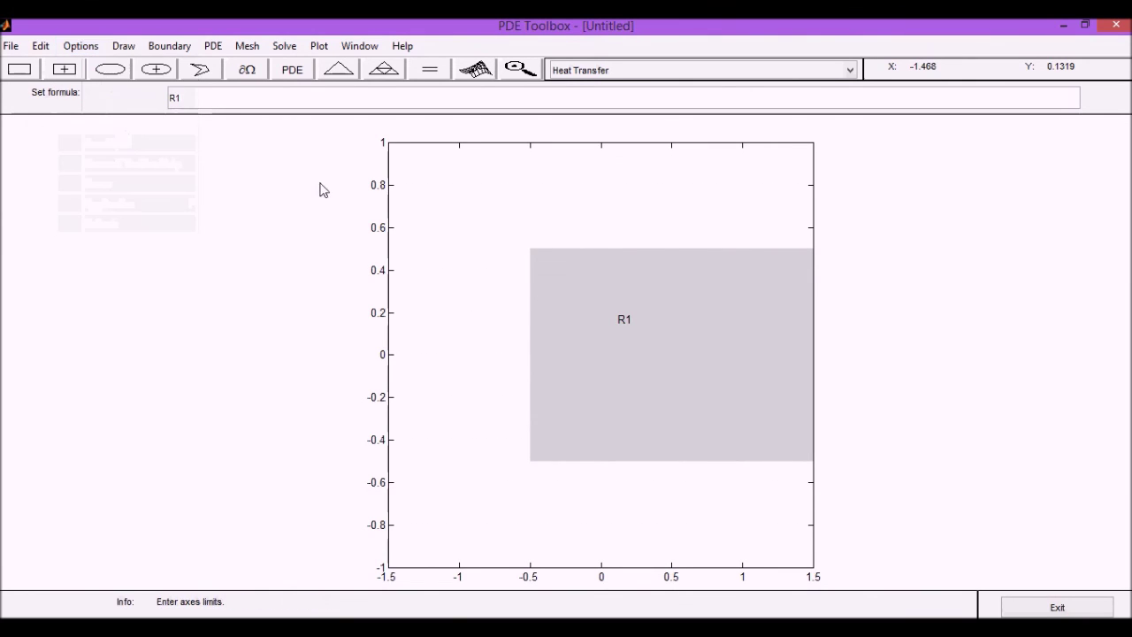
pyautogui.moveTo(507, 242); pyautogui.dragTo(521, 249)
pyautogui.write('2')
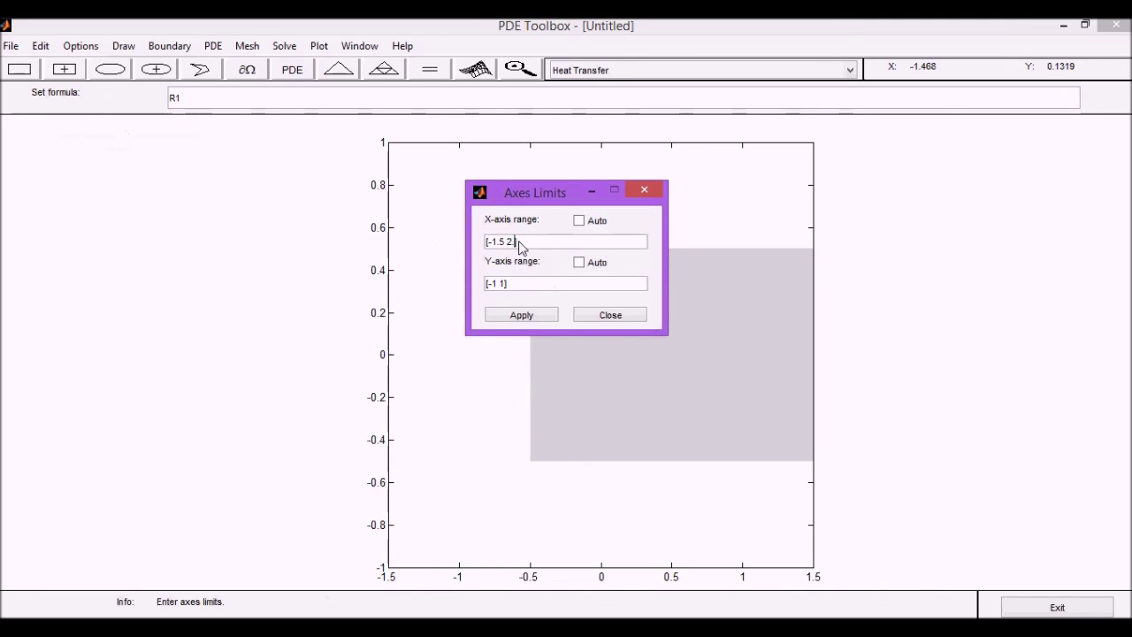
pyautogui.write('5]')
pyautogui.click(522, 314)
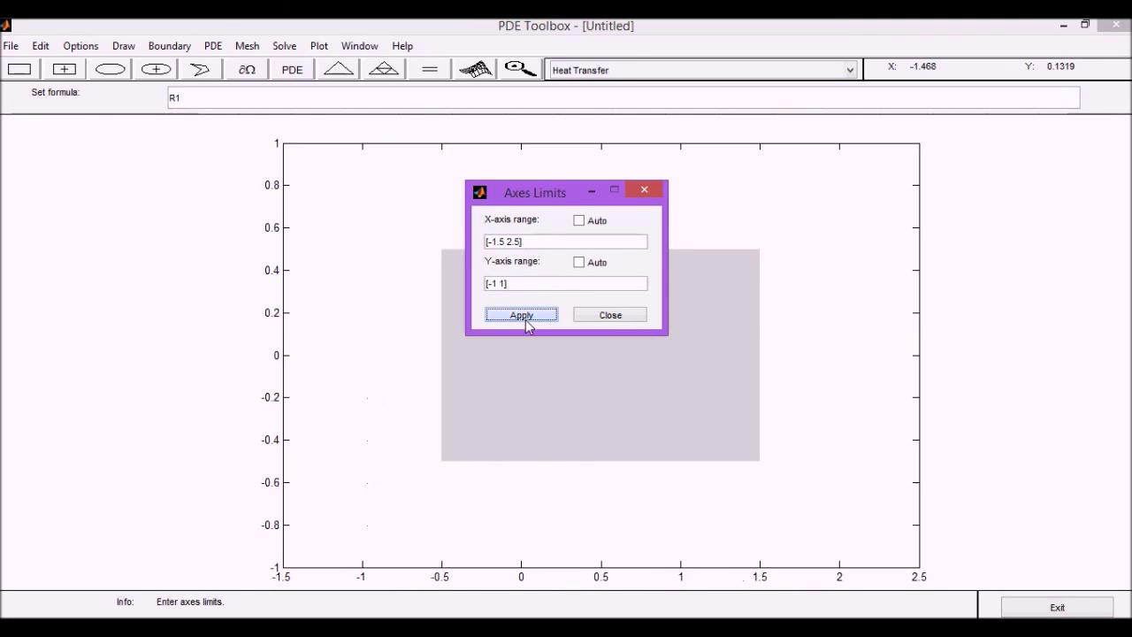
pyautogui.click(579, 220)
pyautogui.click(579, 262)
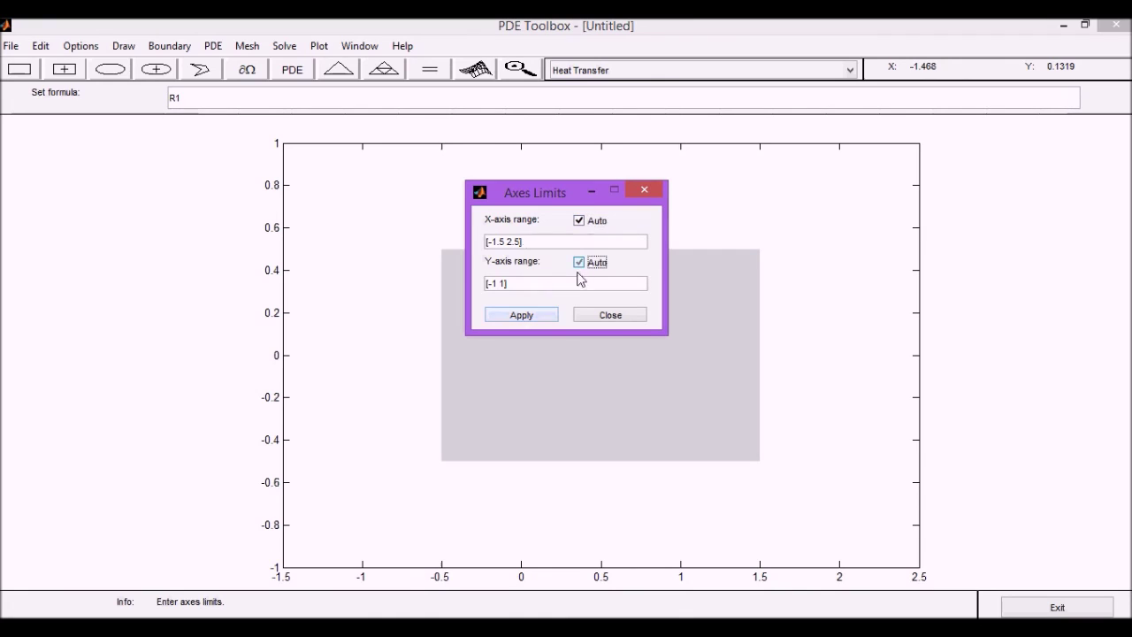
pyautogui.click(540, 320)
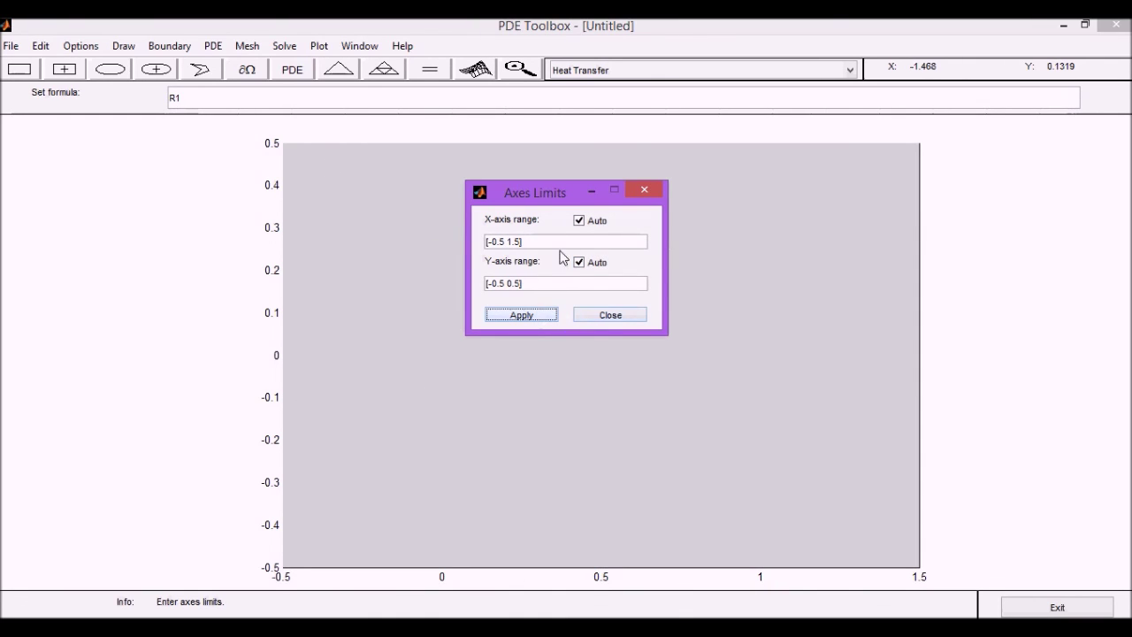
# - Apply axes limits x -0.75 to 1.75 and y -0.75 to 0.75, then close the dialog
pyautogui.click(511, 242)
pyautogui.write('7')
pyautogui.click(501, 283)
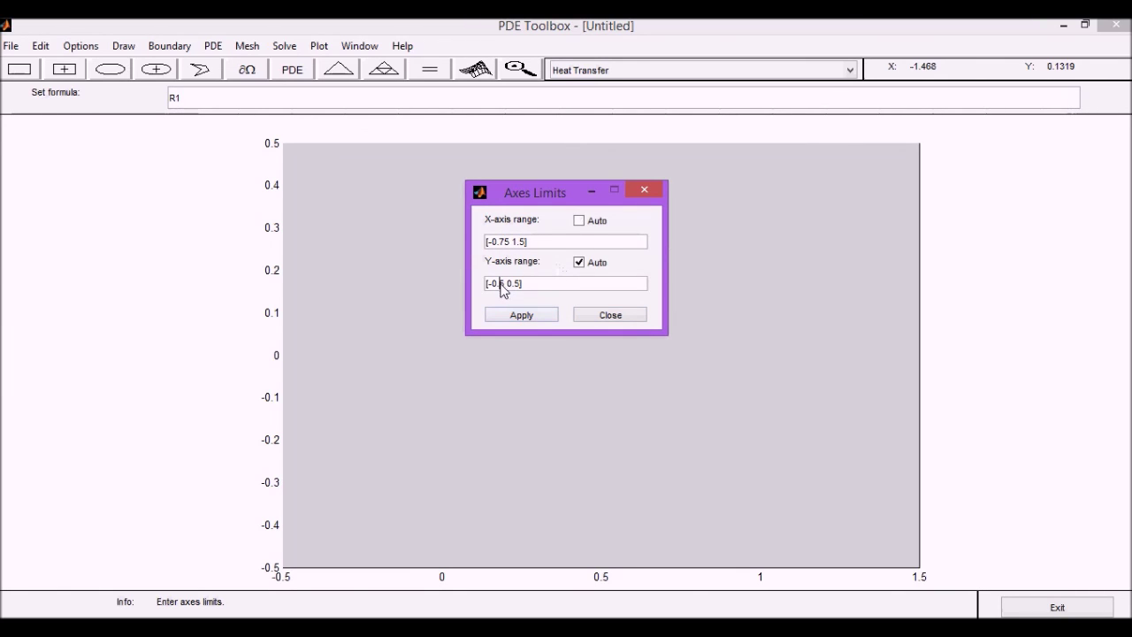
pyautogui.write('7')
pyautogui.doubleClick(520, 249)
pyautogui.click(524, 252)
pyautogui.write('7')
pyautogui.click(519, 316)
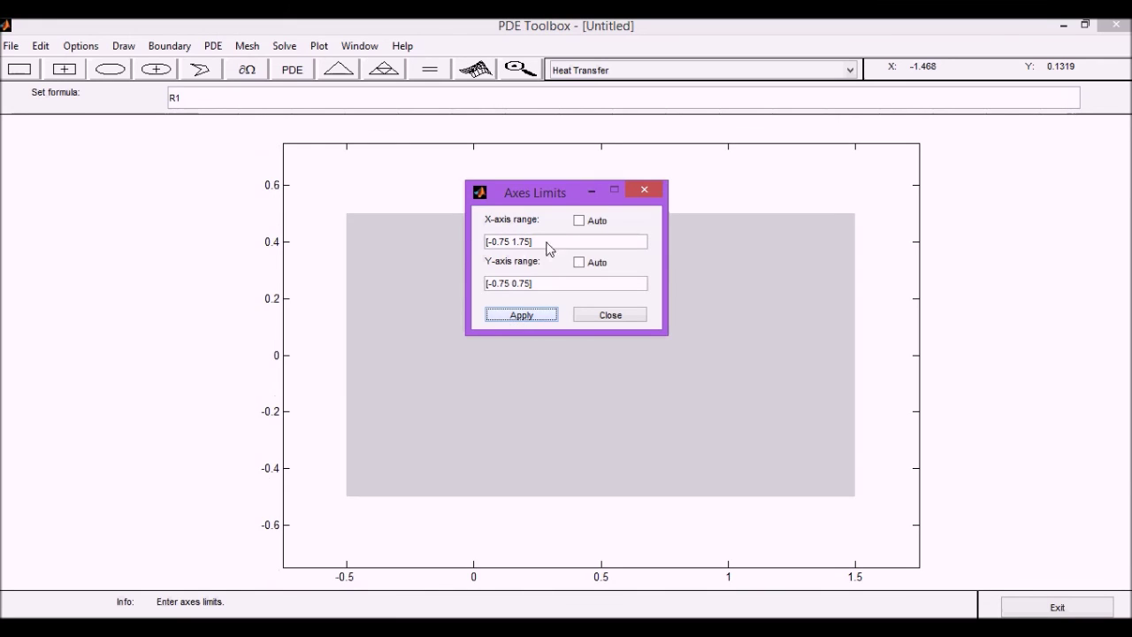
pyautogui.click(637, 189)
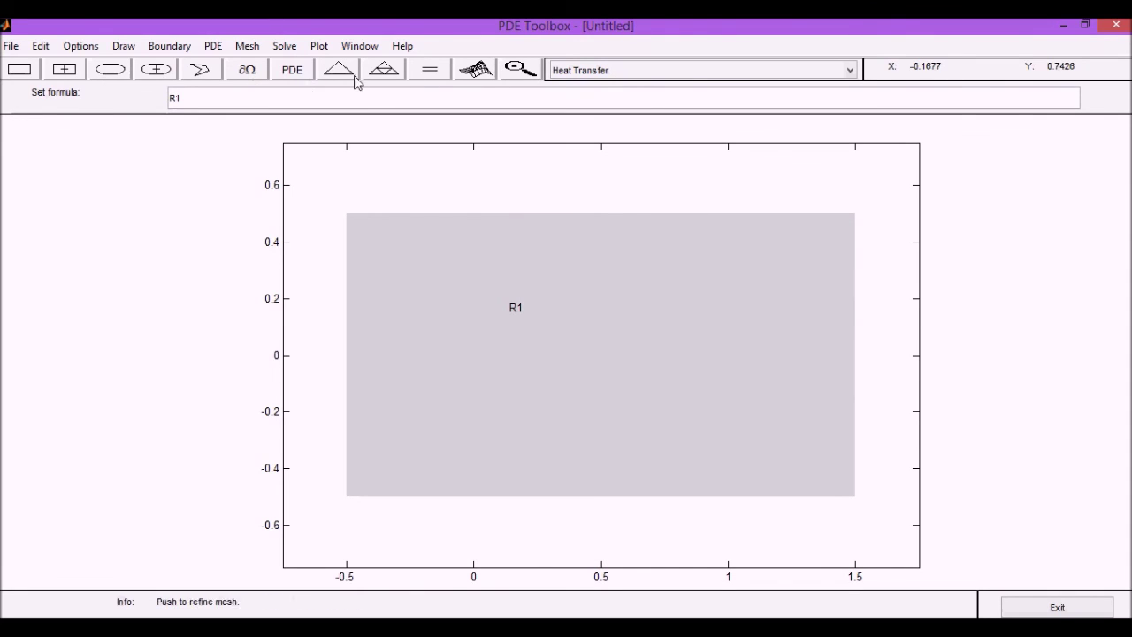
# - Show the boundary edges, open the top edge's condition, and switch it to Neumann
pyautogui.click(244, 78)
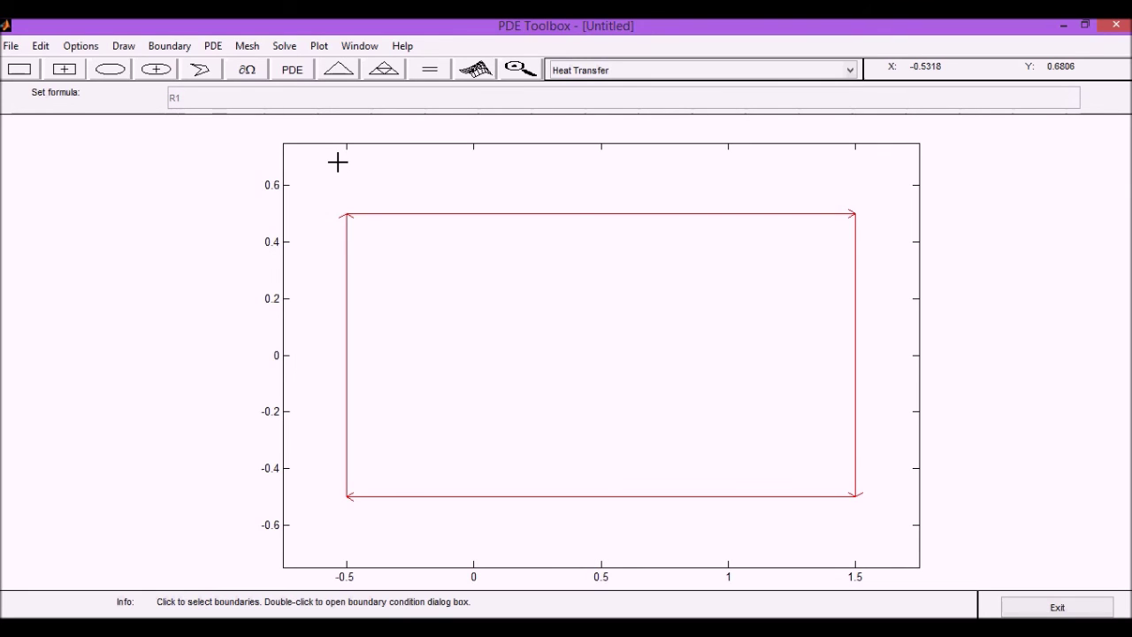
pyautogui.doubleClick(407, 213)
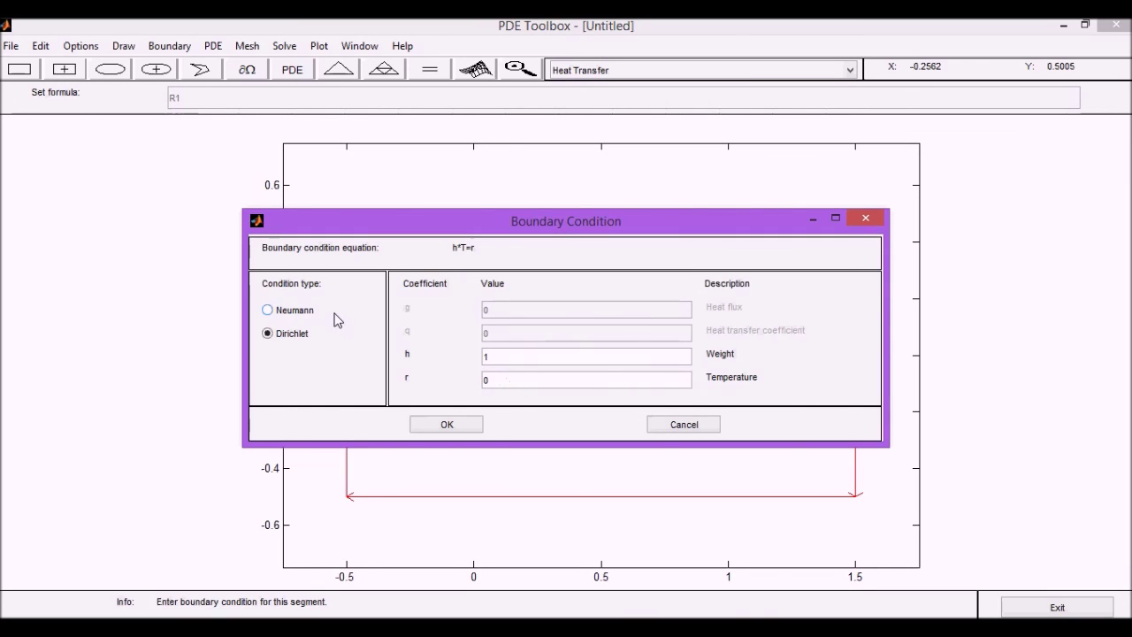
pyautogui.click(269, 312)
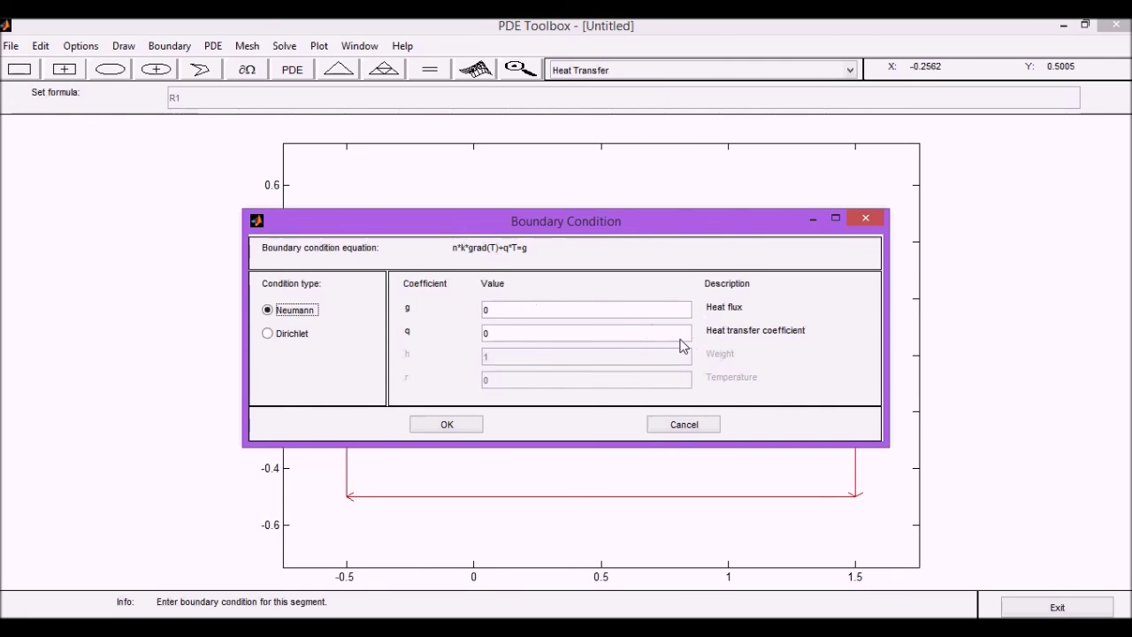
# - Make the top edge a Dirichlet condition with temperature 100
pyautogui.click(285, 337)
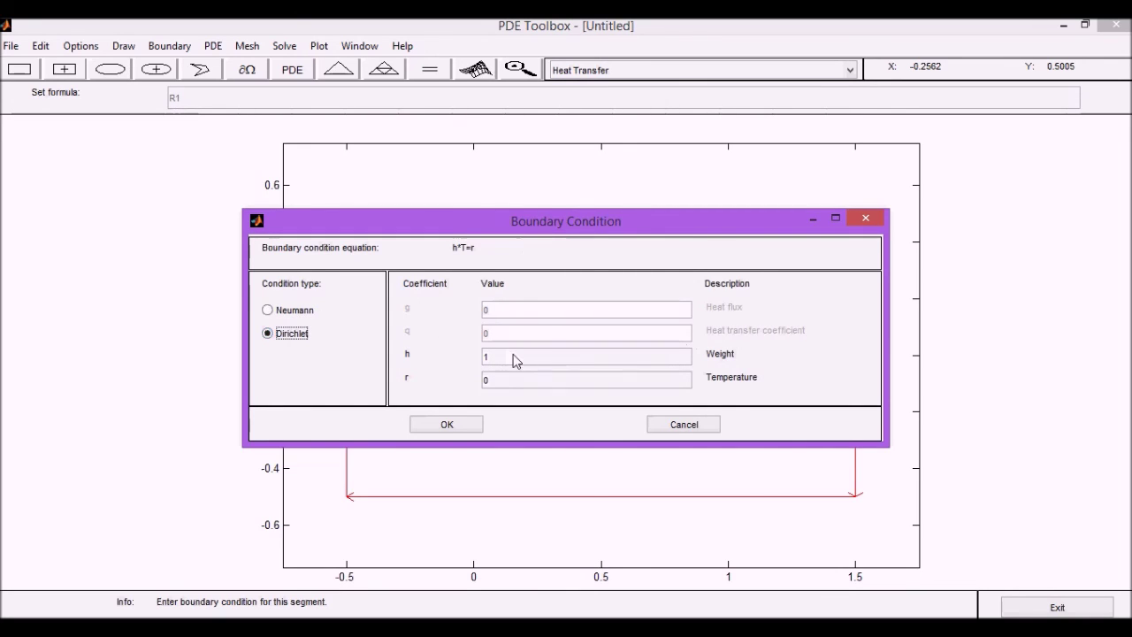
pyautogui.click(511, 380)
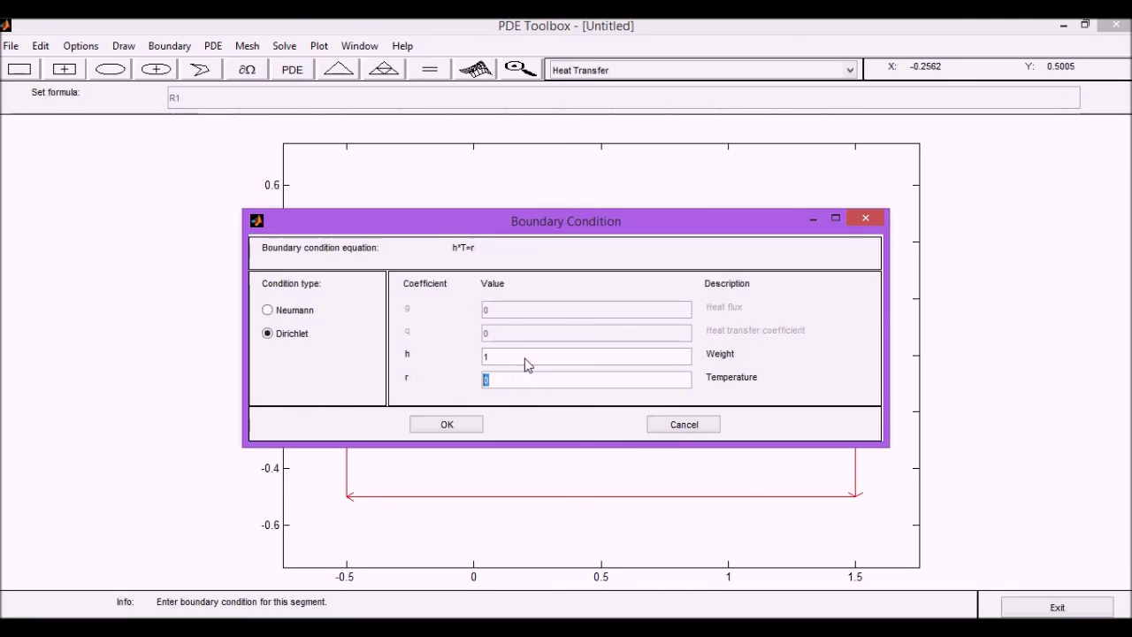
pyautogui.write('1')
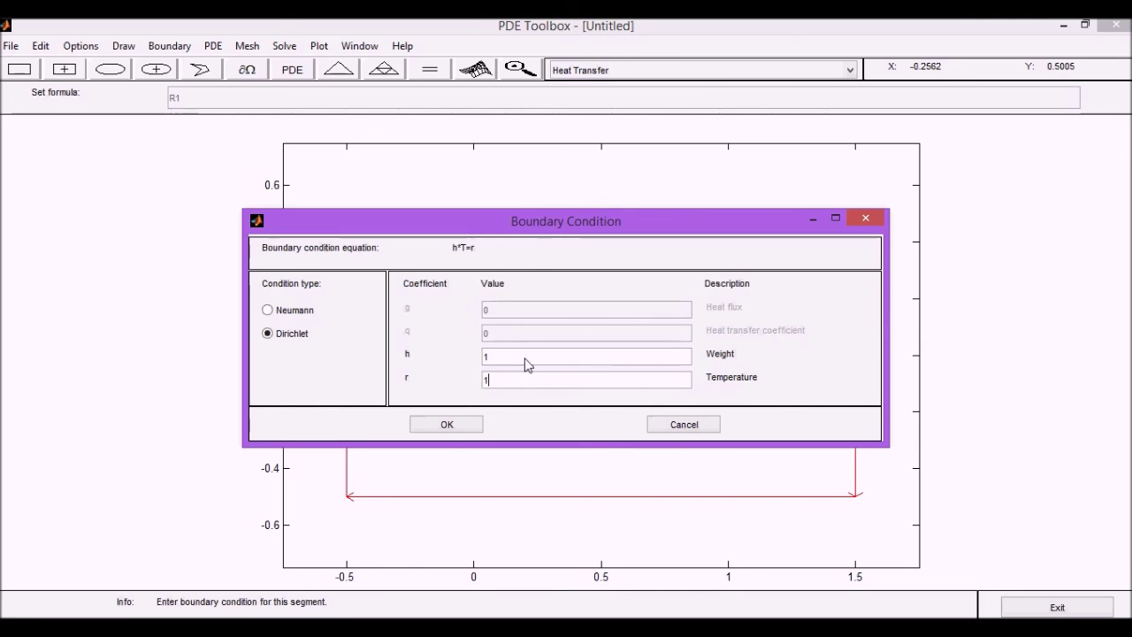
pyautogui.write('00')
pyautogui.click(443, 423)
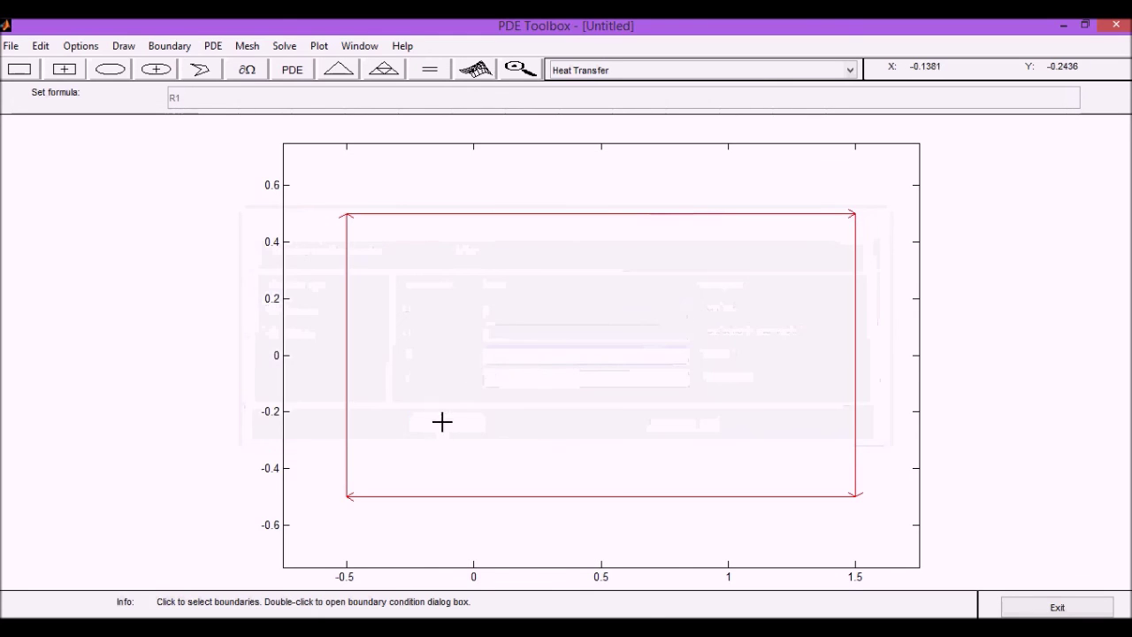
# - Fix the right edge at 200, bottom and left edges at 300, and recheck the top at 100
pyautogui.doubleClick(854, 318)
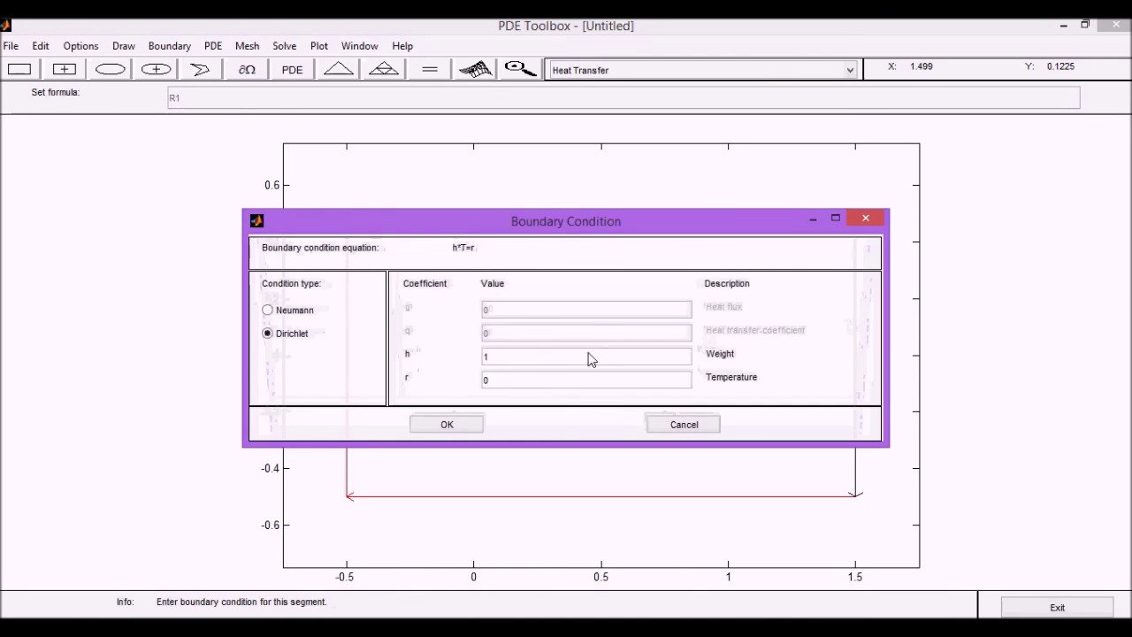
pyautogui.write('200')
pyautogui.click(474, 425)
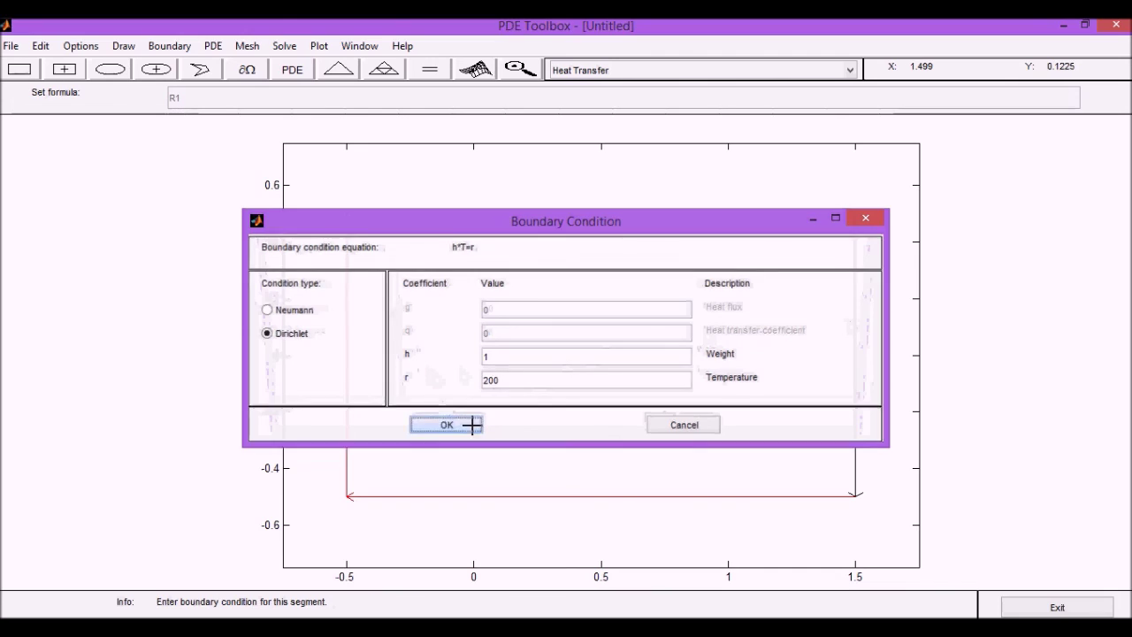
pyautogui.doubleClick(634, 495)
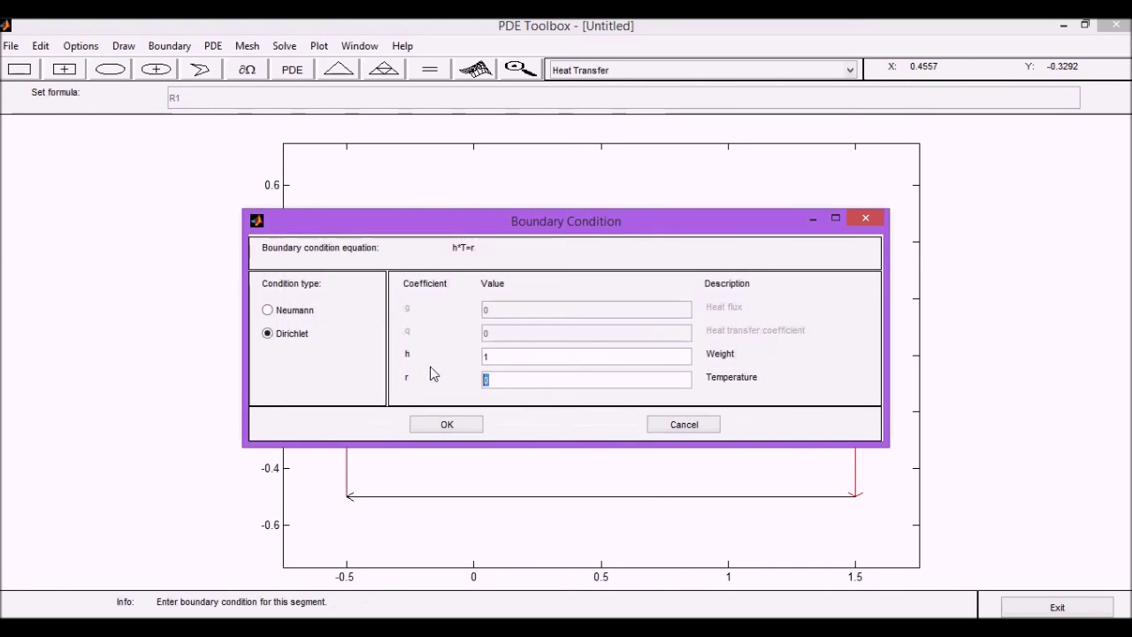
pyautogui.write('300')
pyautogui.click(453, 423)
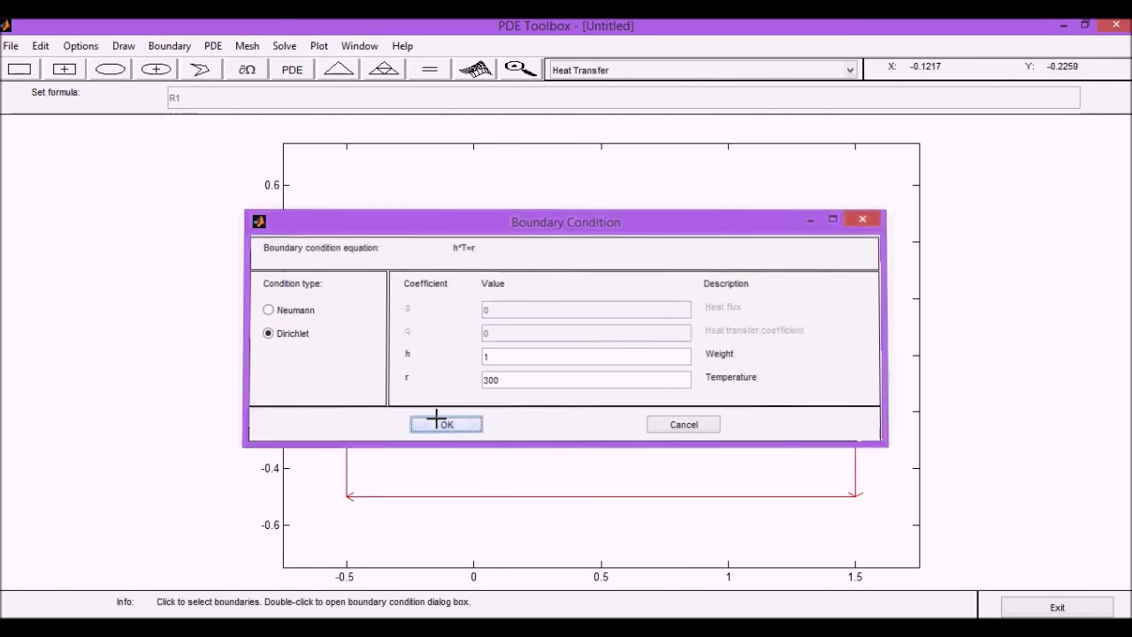
pyautogui.doubleClick(346, 381)
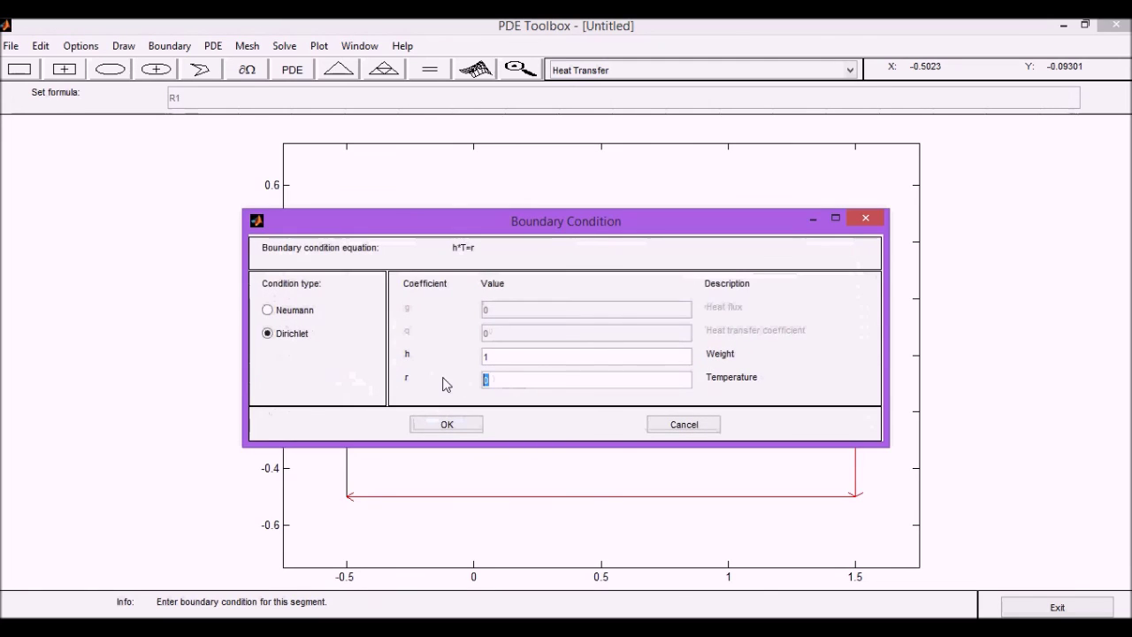
pyautogui.write('300')
pyautogui.click(447, 424)
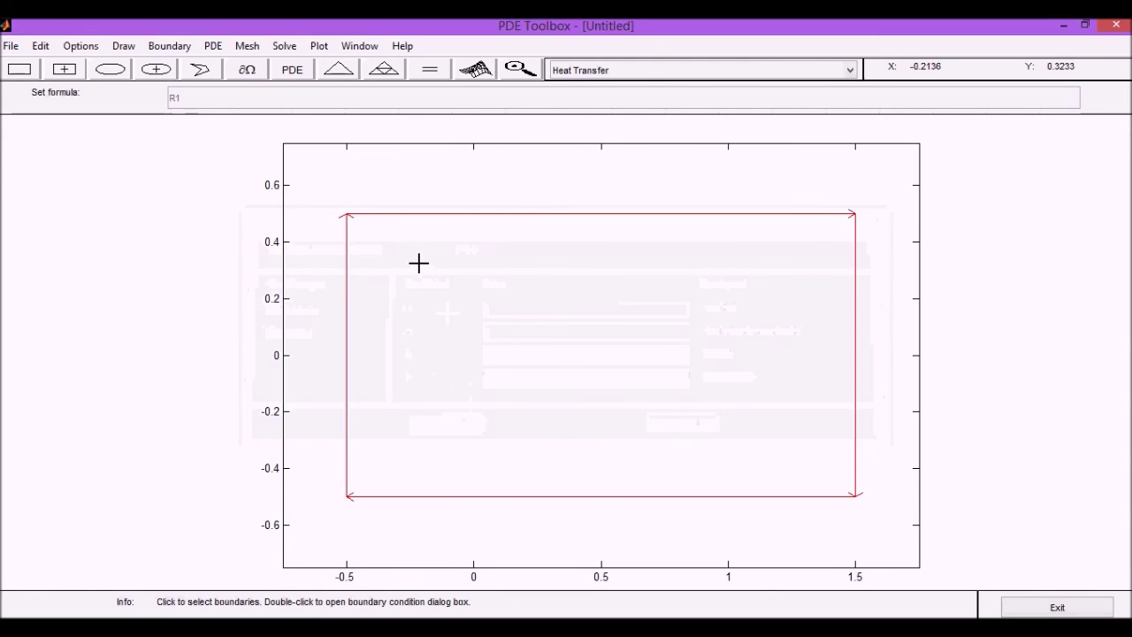
pyautogui.doubleClick(430, 212)
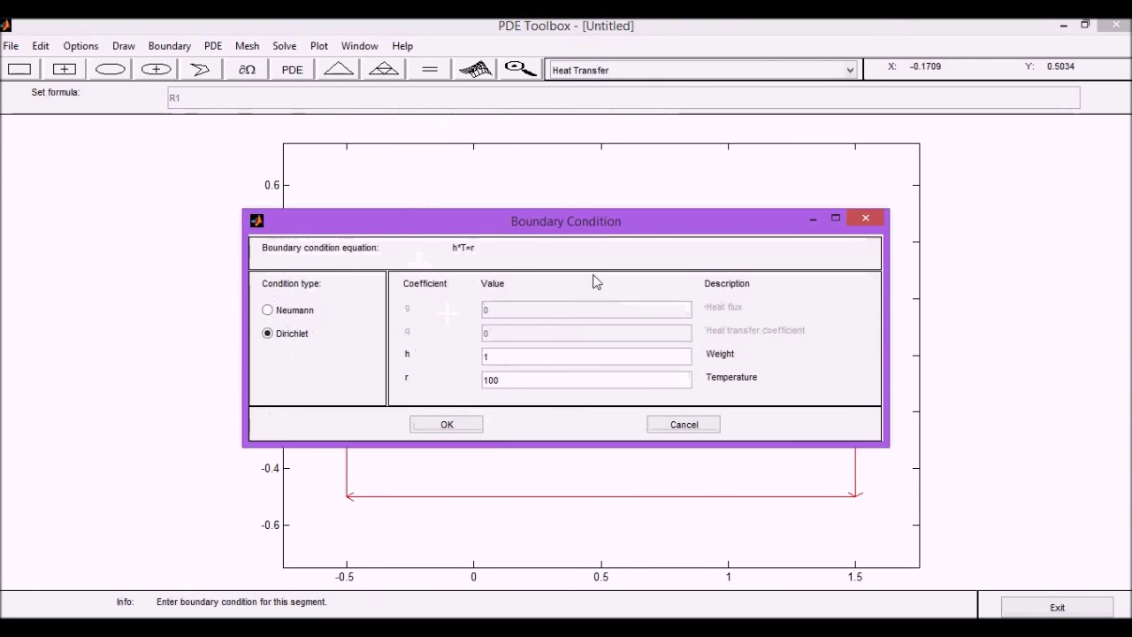
pyautogui.click(447, 424)
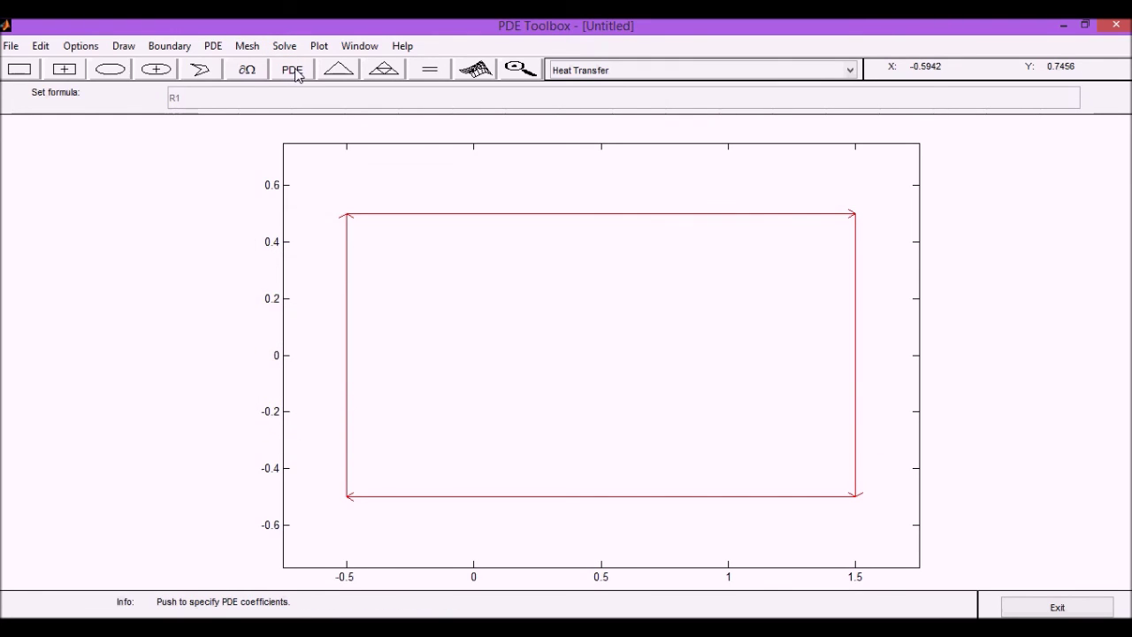
# - Keep the Elliptic heat equation with k 1 and Q, h at 0, and apply the coefficients
pyautogui.click(293, 70)
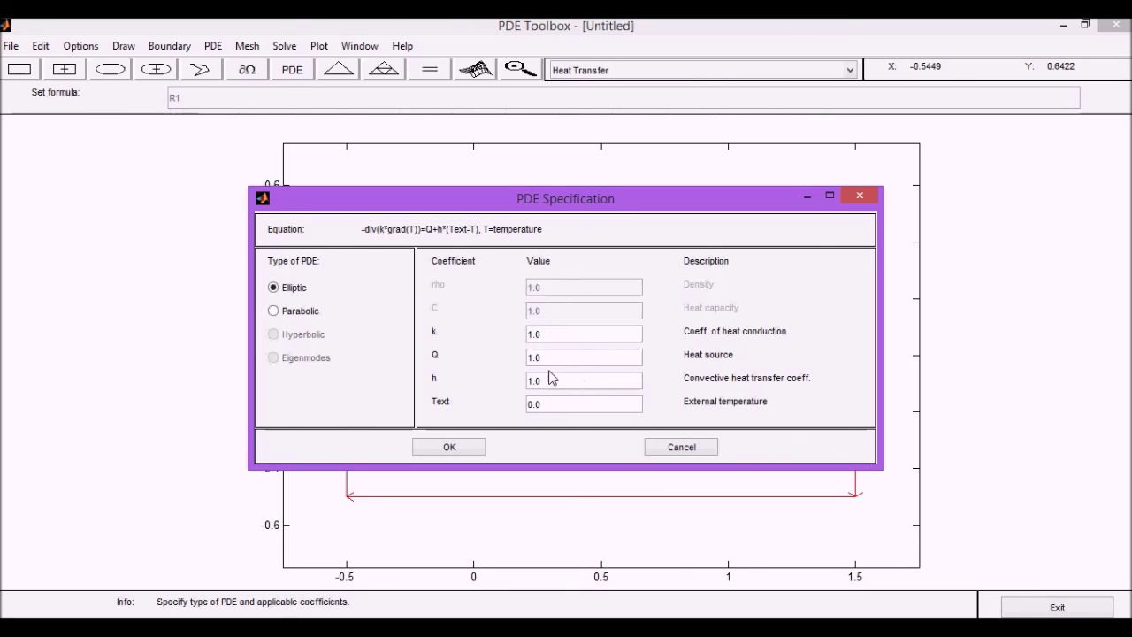
pyautogui.doubleClick(583, 339)
pyautogui.click(575, 361)
pyautogui.moveTo(569, 366); pyautogui.dragTo(494, 362)
pyautogui.moveTo(575, 387); pyautogui.dragTo(506, 382)
pyautogui.click(450, 447)
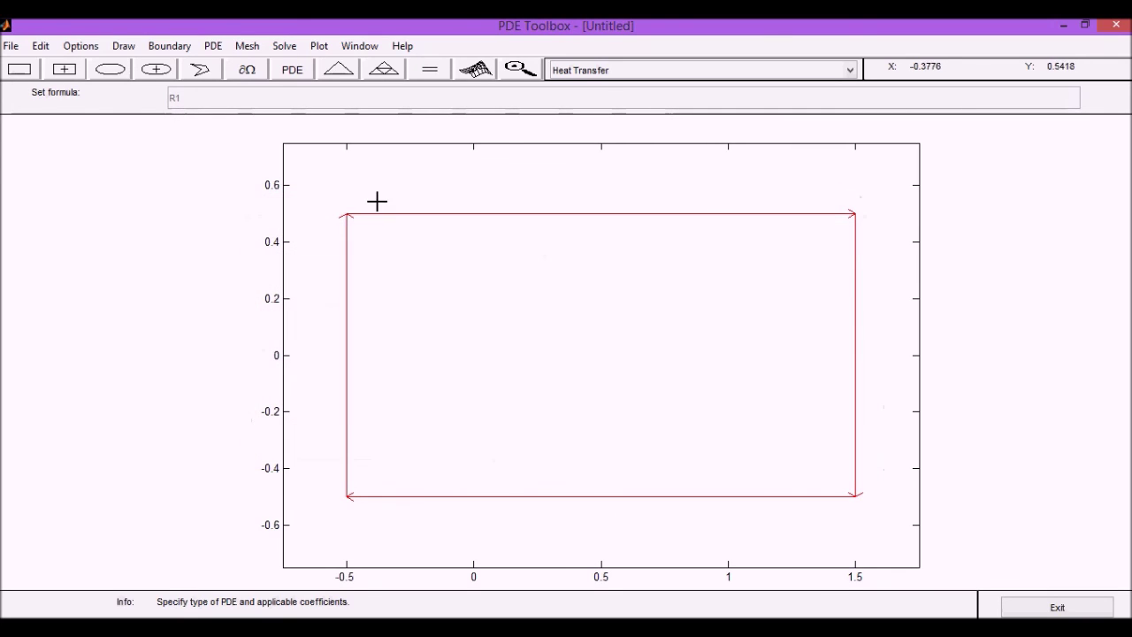
# - Initialize the mesh and refine it three times to 5305 nodes and 10368 triangles
pyautogui.click(348, 77)
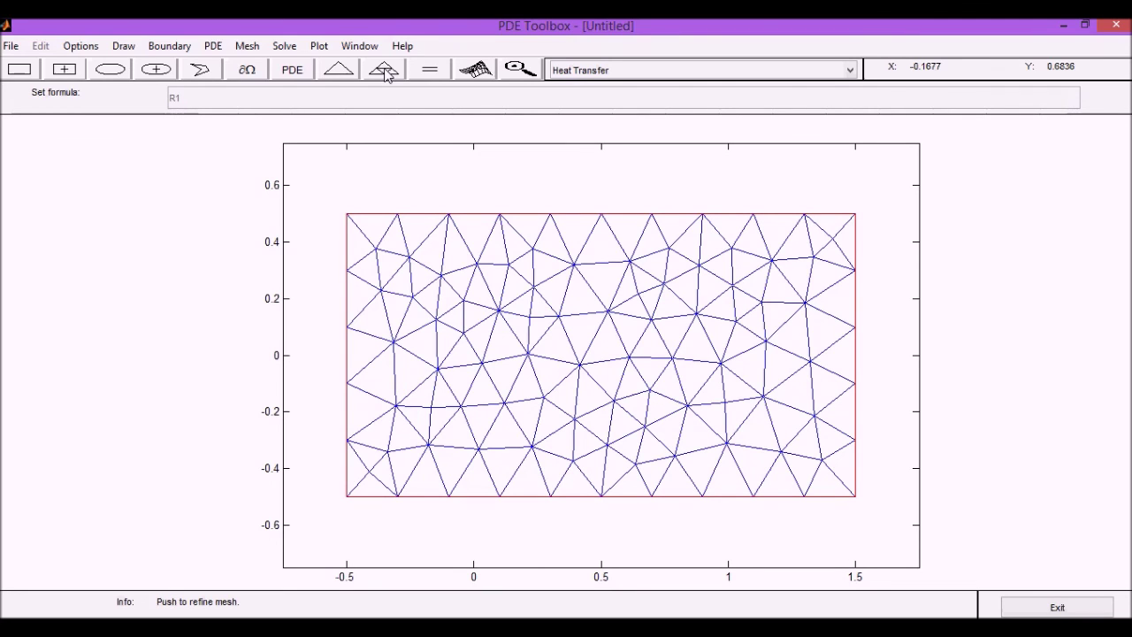
pyautogui.click(385, 71)
pyautogui.click(385, 71)
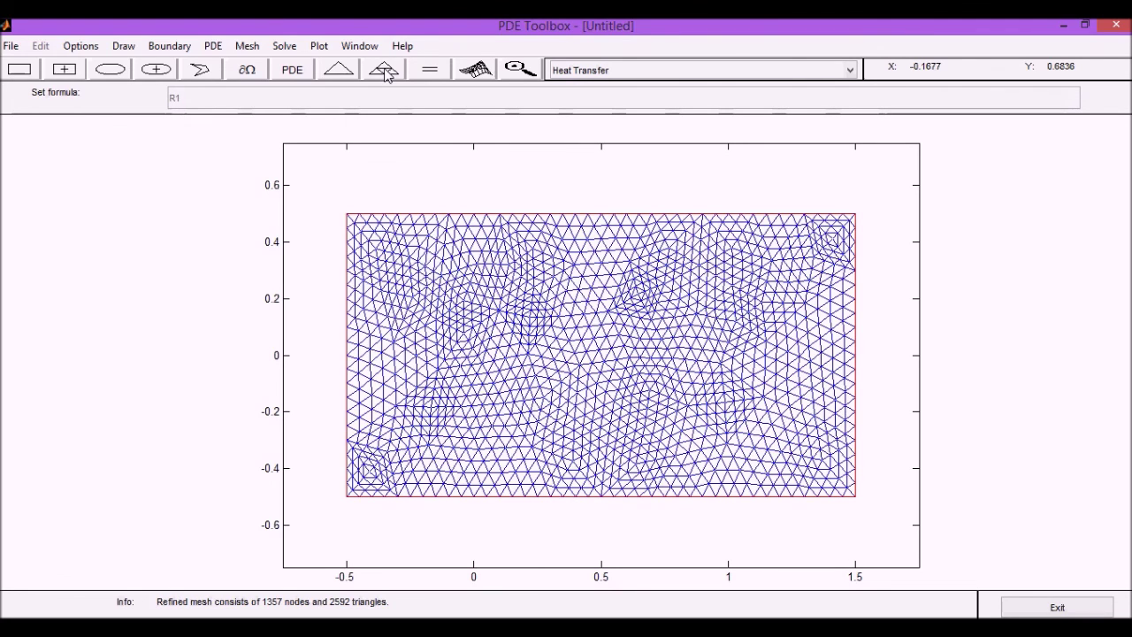
pyautogui.click(384, 71)
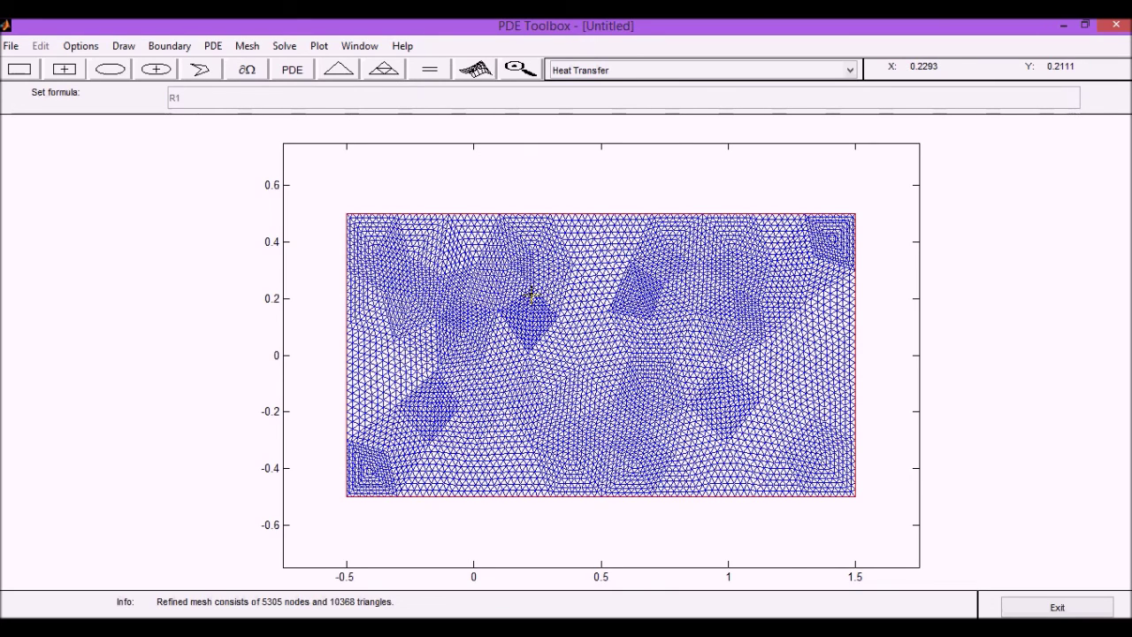
# - Solve the PDE and replot the temperature map with the jet colormap, scaled 100 to 400
pyautogui.click(442, 75)
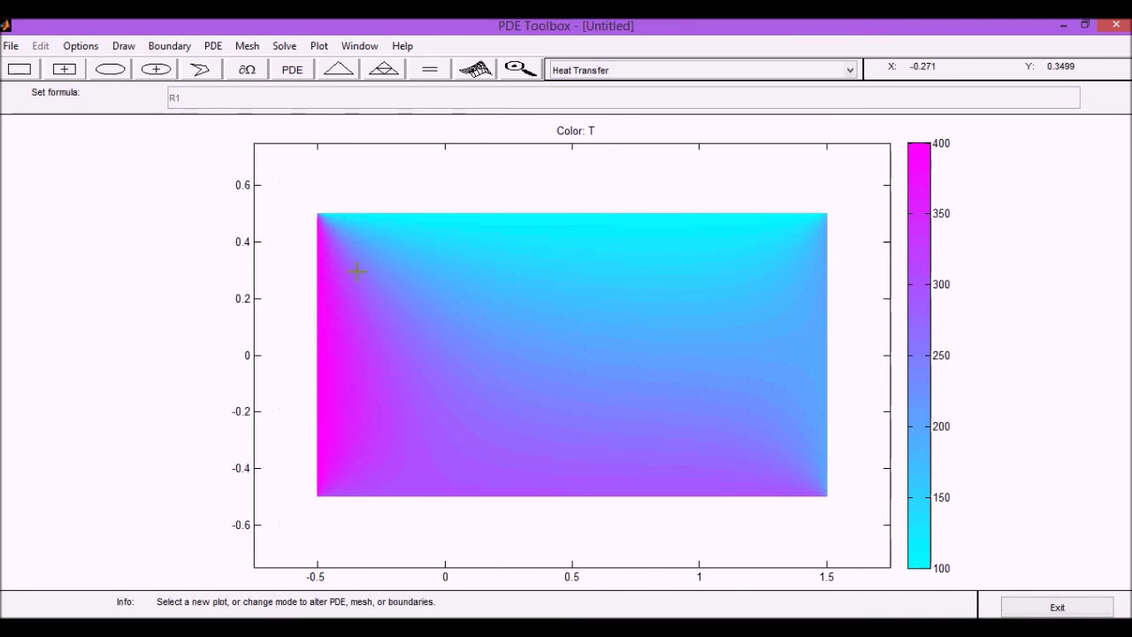
pyautogui.click(478, 71)
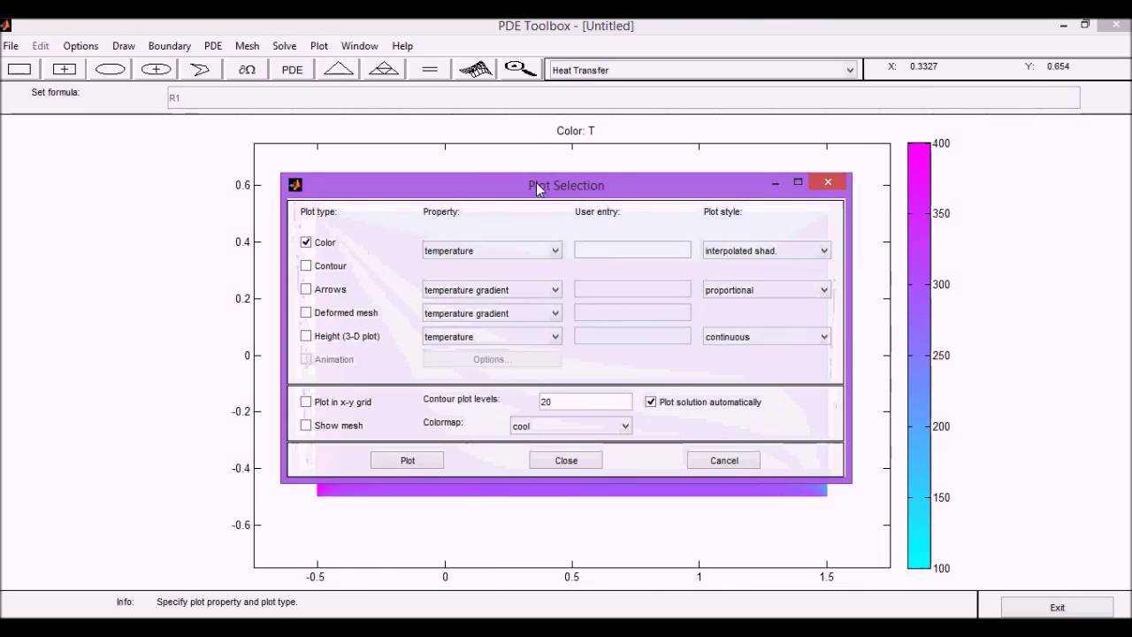
pyautogui.click(580, 428)
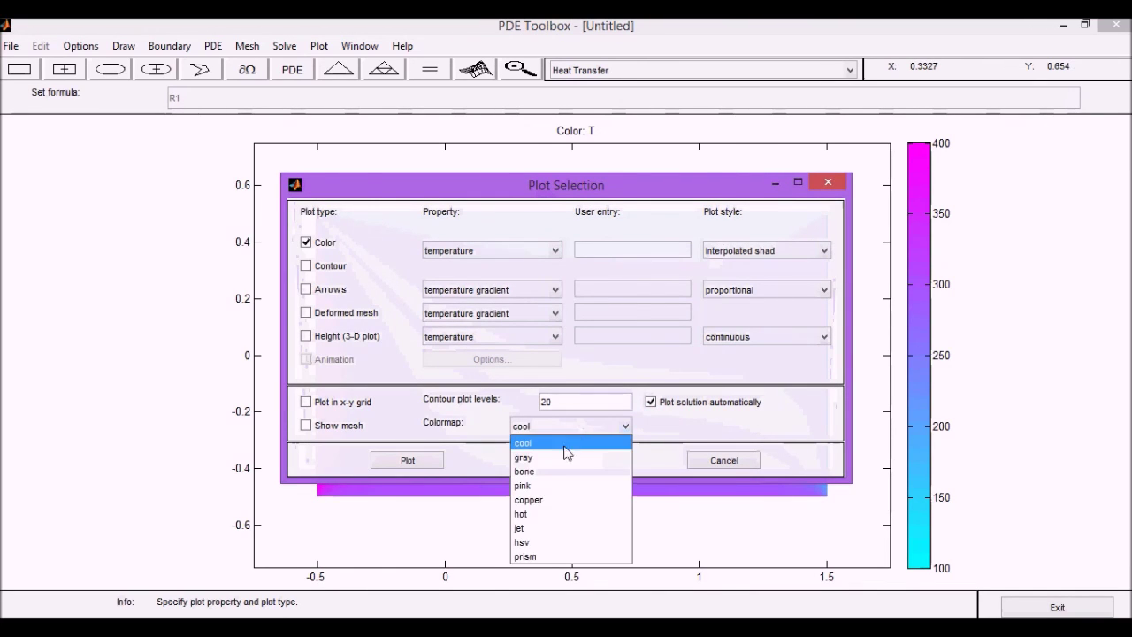
pyautogui.click(557, 521)
pyautogui.click(408, 463)
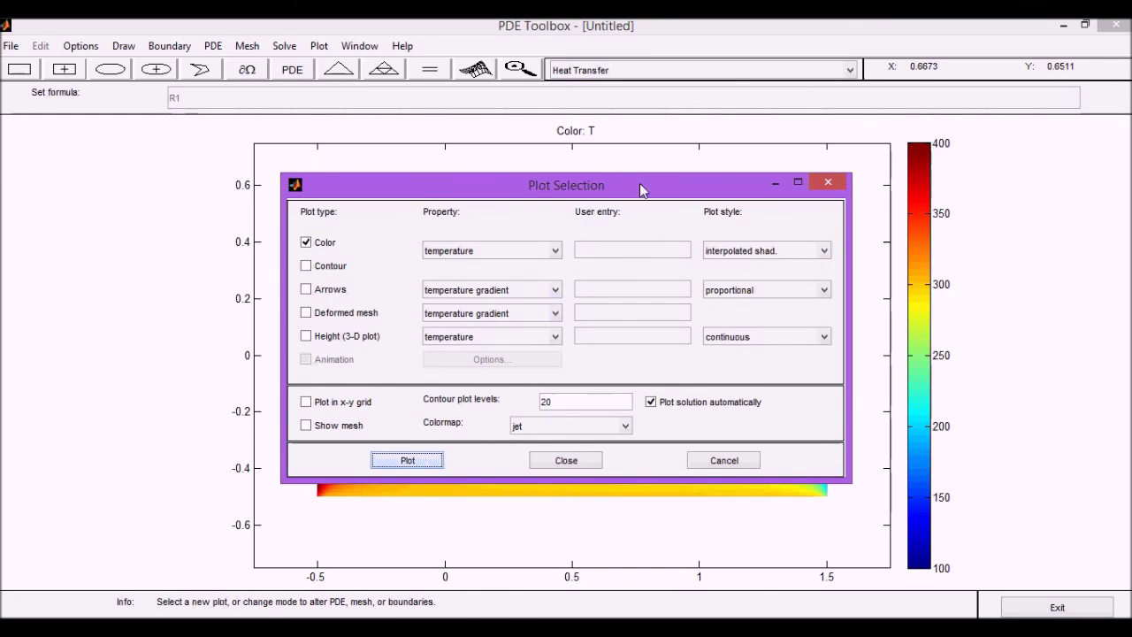
pyautogui.moveTo(682, 192); pyautogui.dragTo(119, 195)
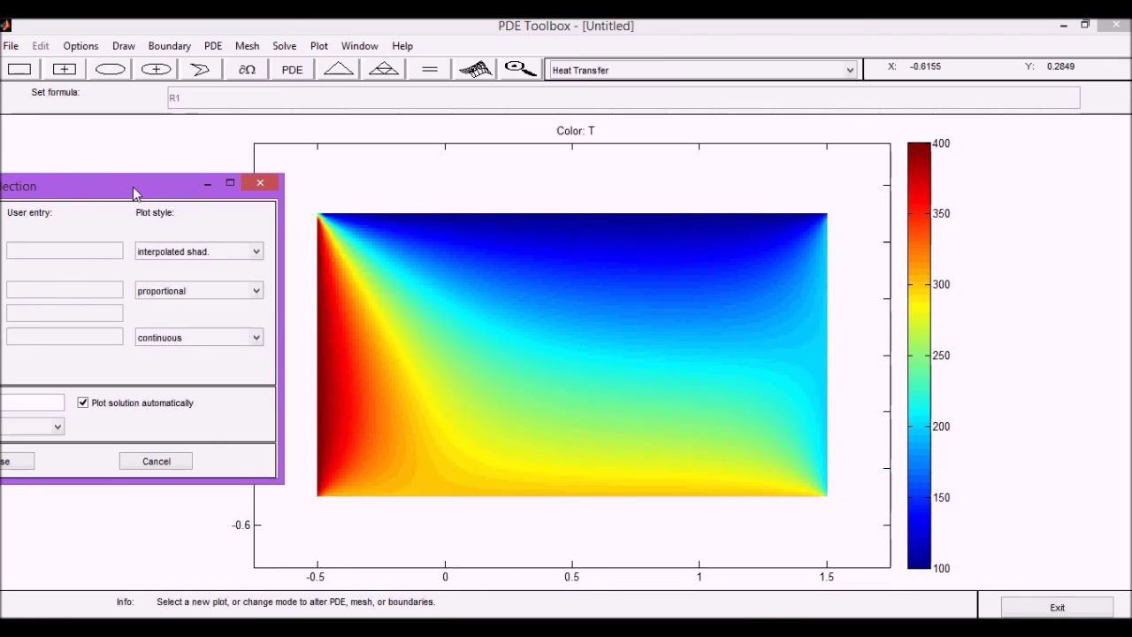
pyautogui.moveTo(133, 186); pyautogui.dragTo(676, 182)
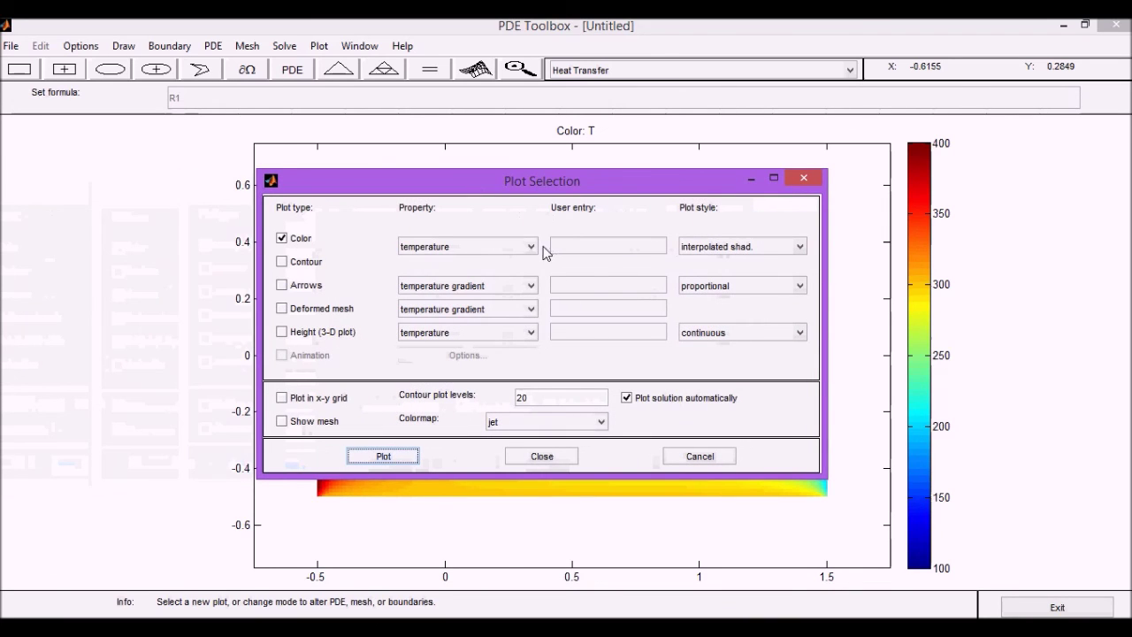
# - Keep temperature as the plotted property and redraw the map with contour lines overlaid
pyautogui.click(532, 248)
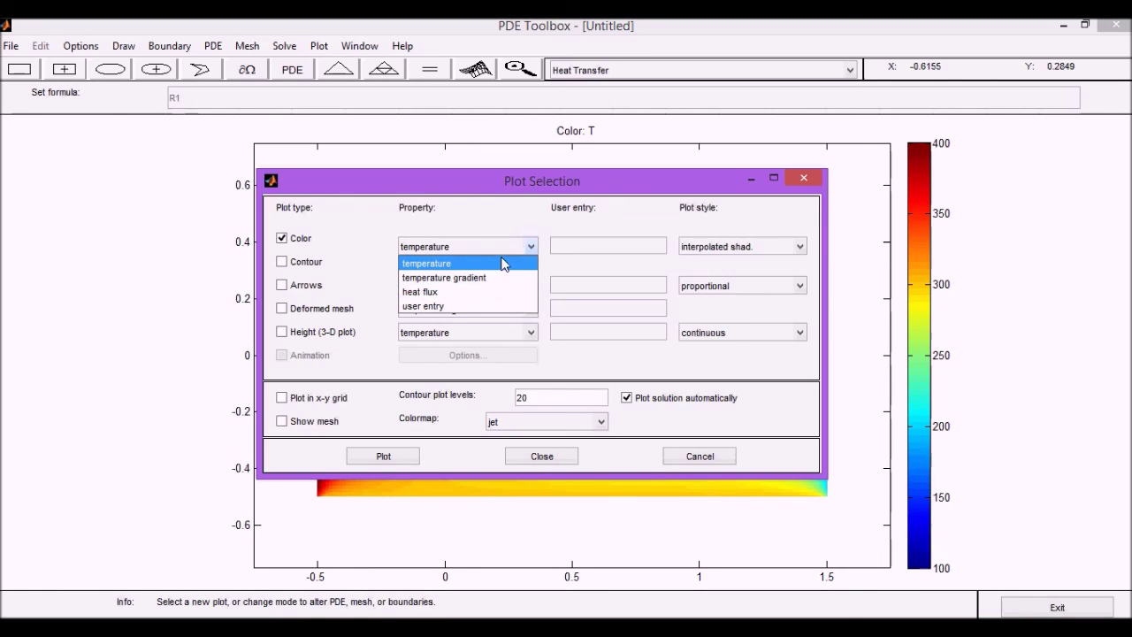
pyautogui.click(501, 263)
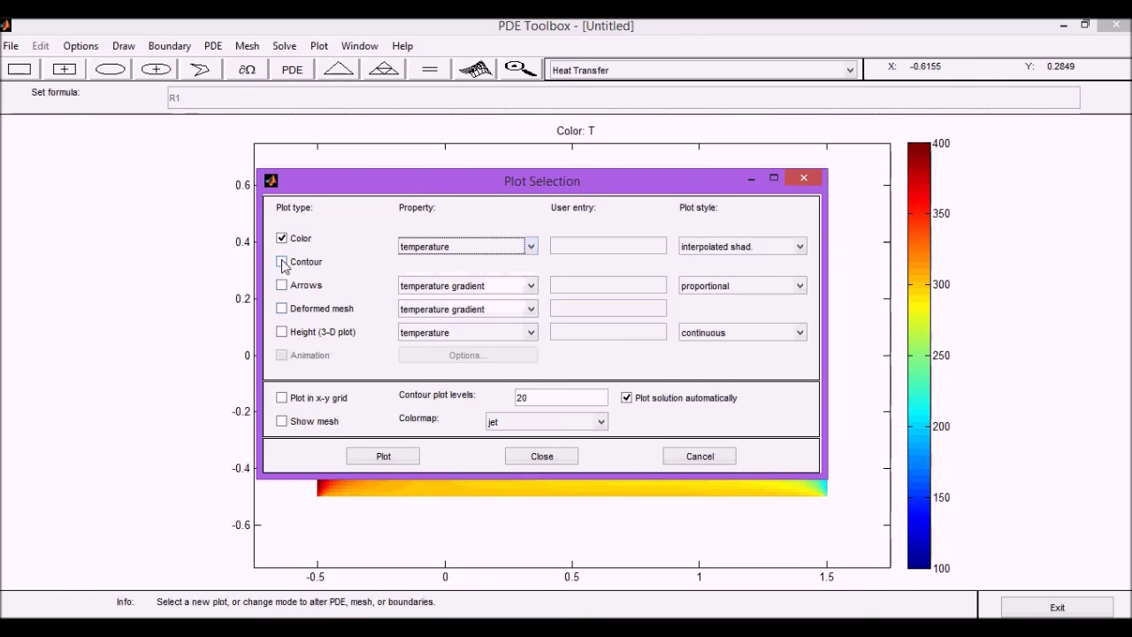
pyautogui.click(282, 263)
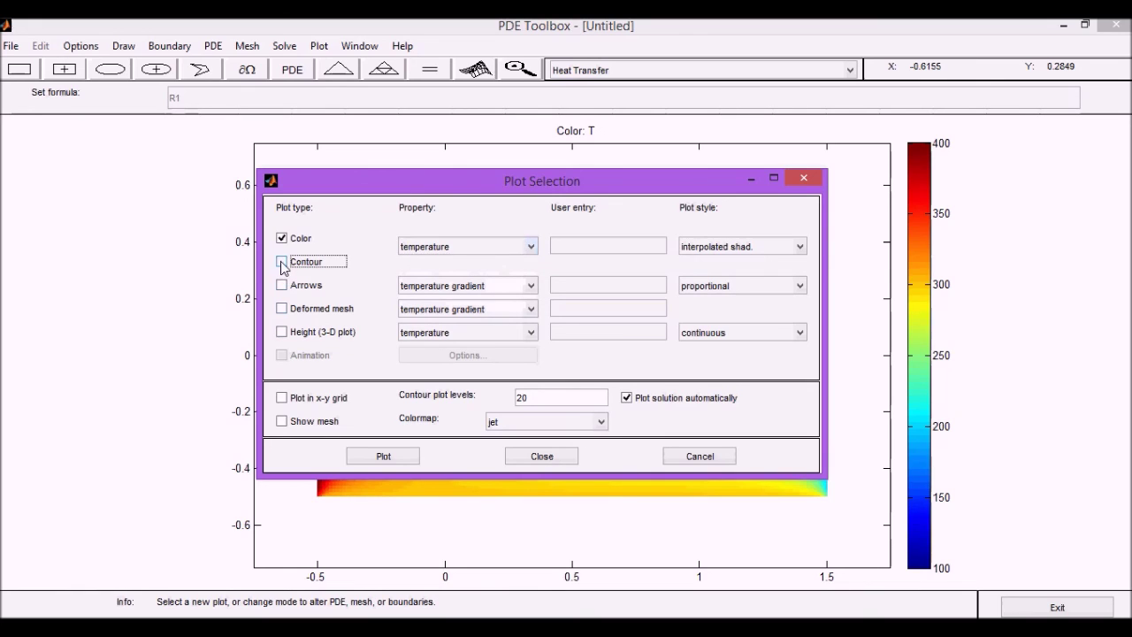
pyautogui.click(384, 456)
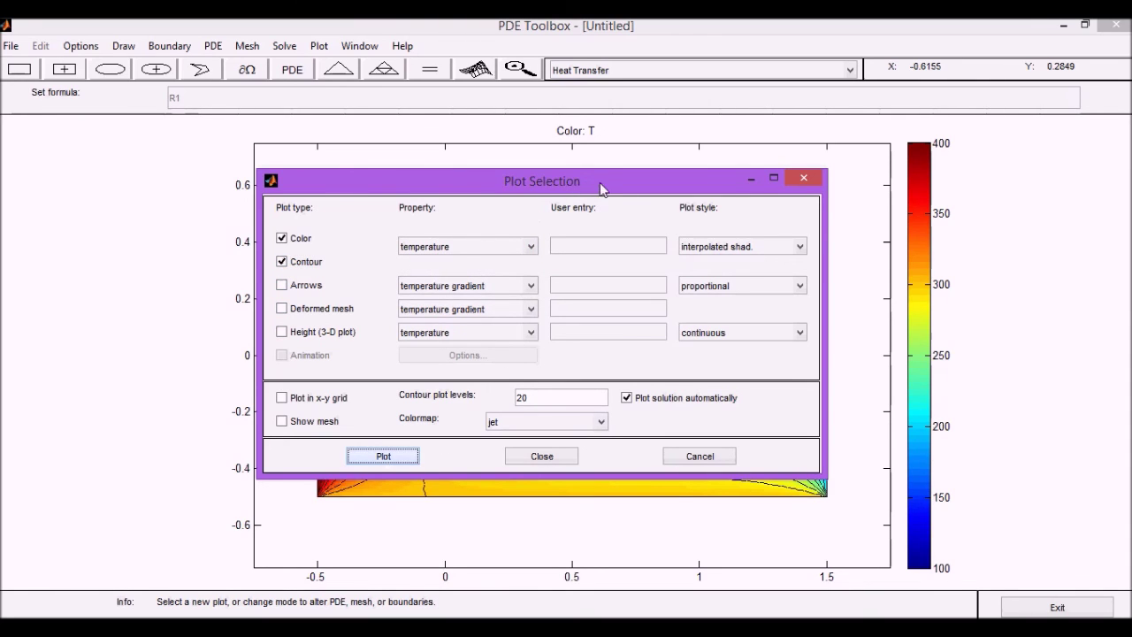
# - Add a 3-D height plot of temperature and redraw it in a new figure
pyautogui.moveTo(601, 188); pyautogui.dragTo(557, 219)
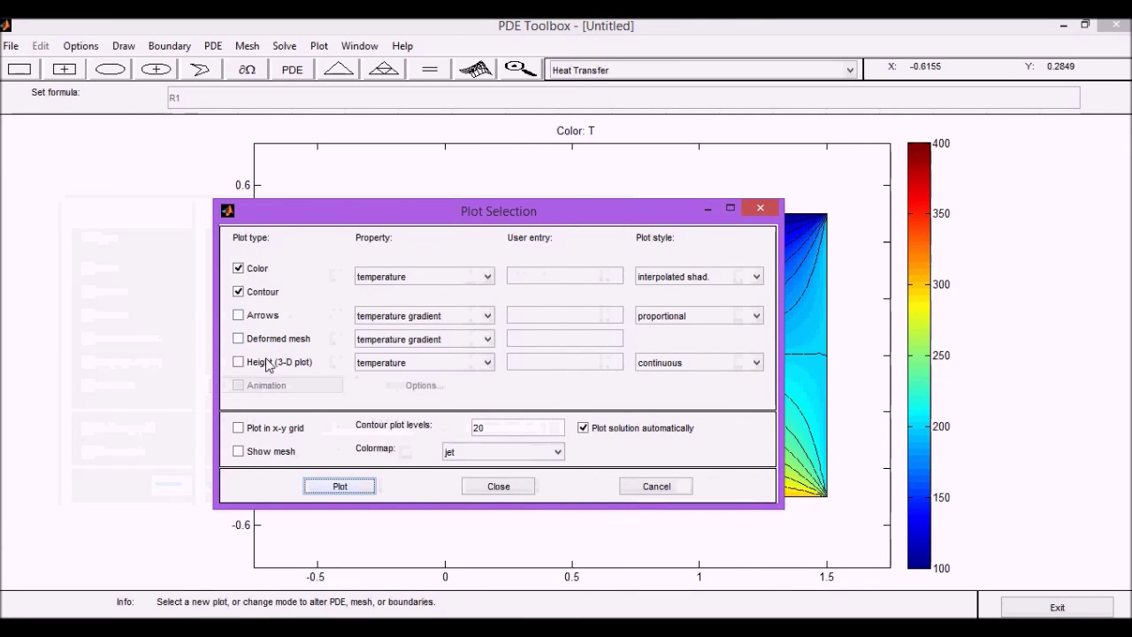
pyautogui.click(239, 362)
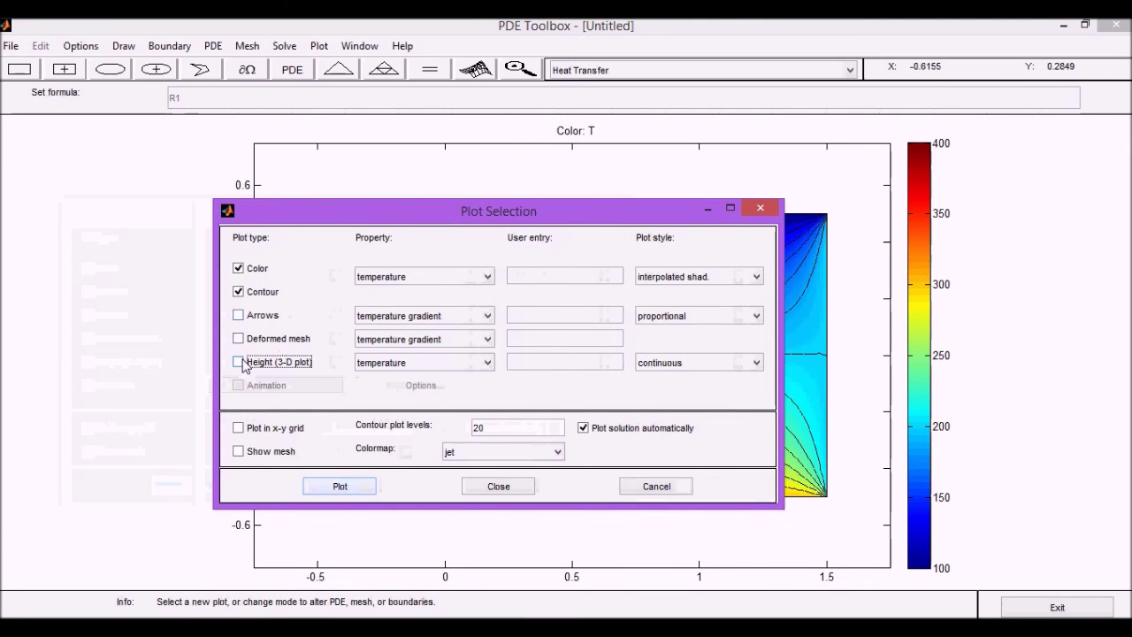
pyautogui.click(344, 487)
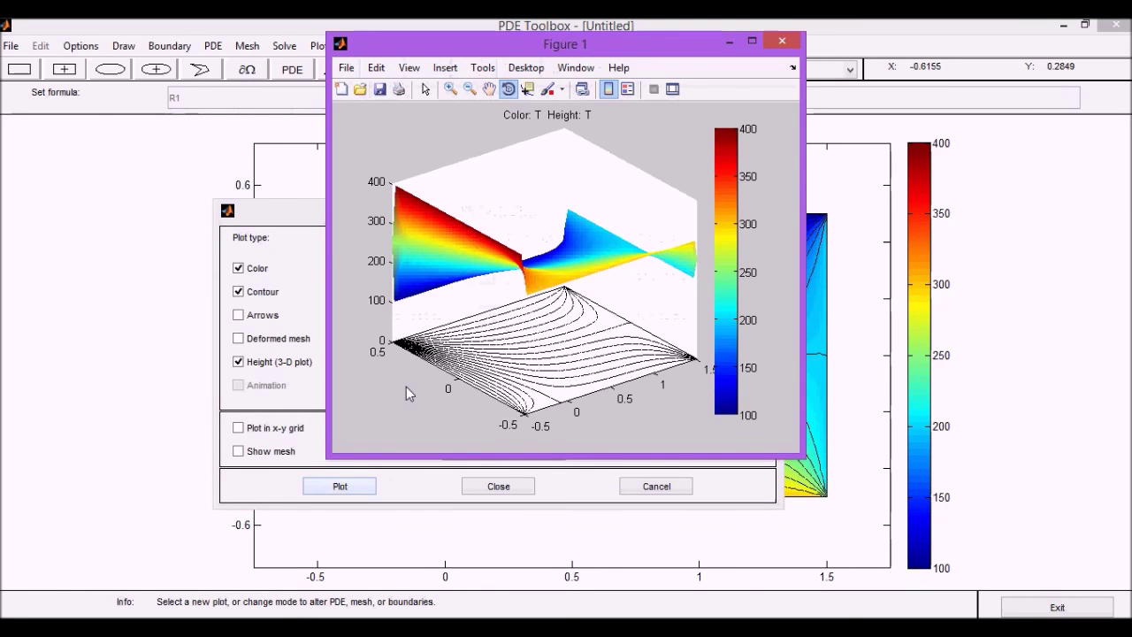
# - Rotate the 3-D temperature surface to side-on, rear and other angles to inspect its shape
pyautogui.moveTo(586, 358); pyautogui.dragTo(398, 202)
pyautogui.moveTo(615, 374)
pyautogui.mouseDown()
pyautogui.moveTo(644, 361)
pyautogui.moveTo(624, 357)
pyautogui.mouseUp()
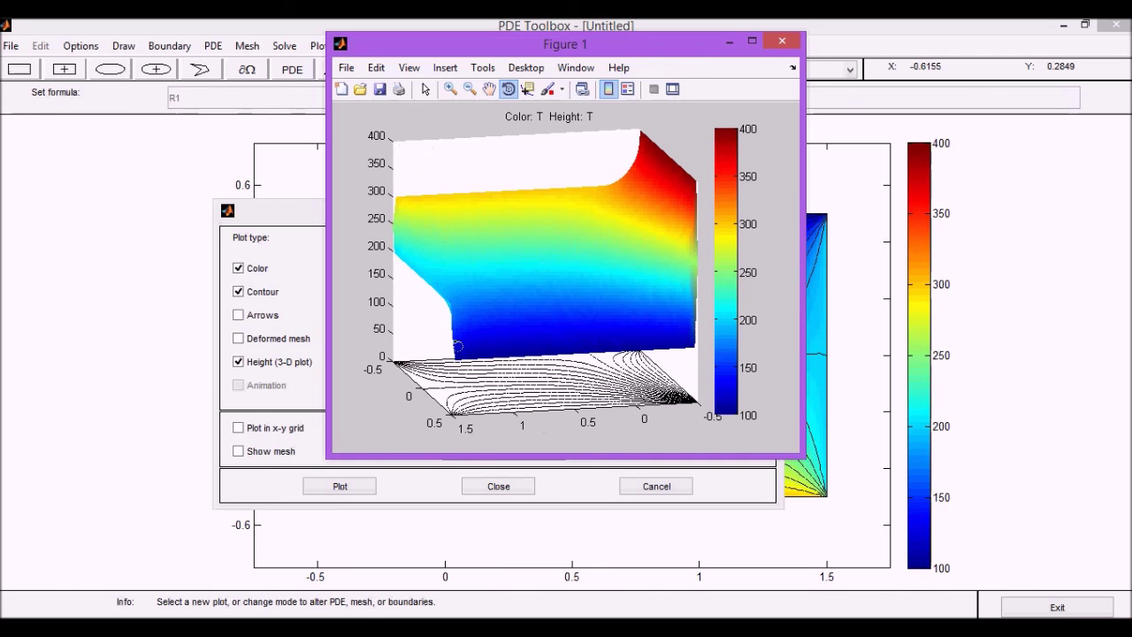
pyautogui.moveTo(567, 434); pyautogui.dragTo(688, 329)
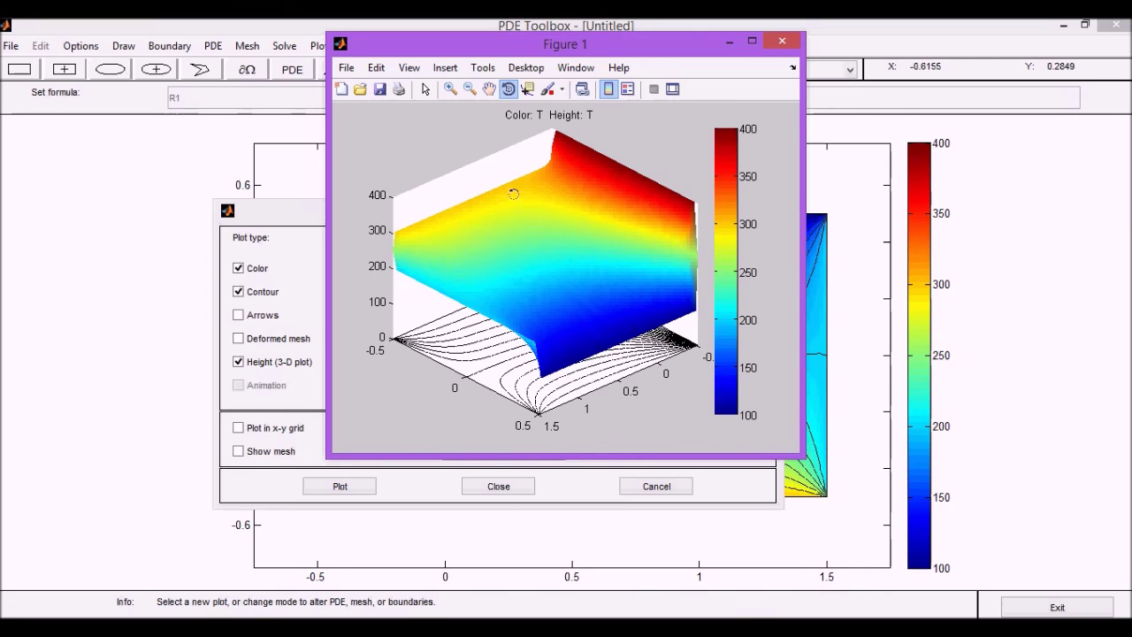